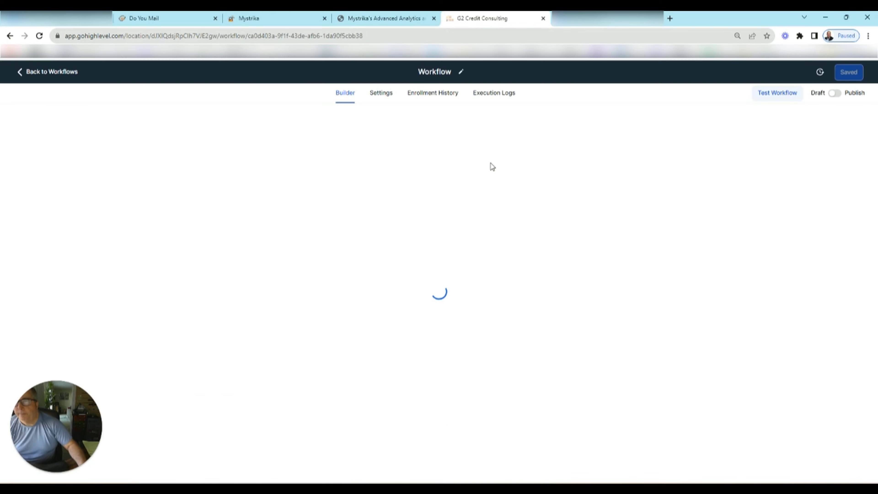
- Name the workflow 'Webhook Training', add an Inbound Webhook trigger and copy its generated URL
type("W")
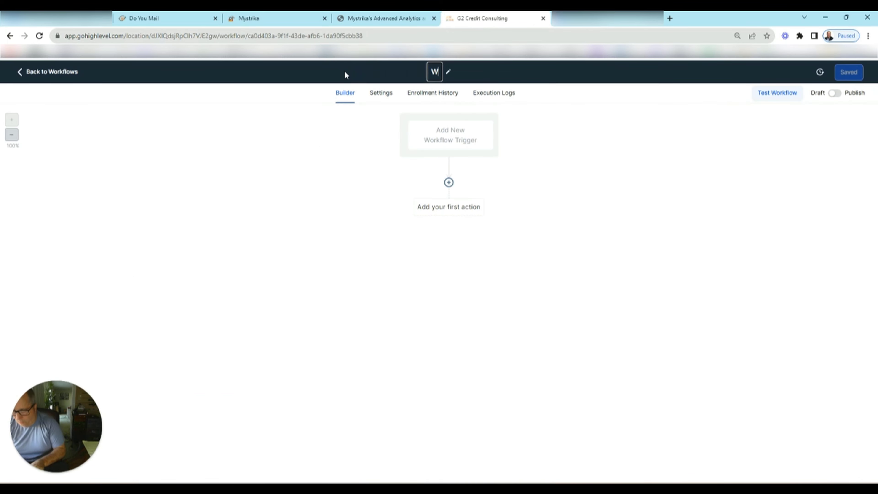
type("ebhook Training")
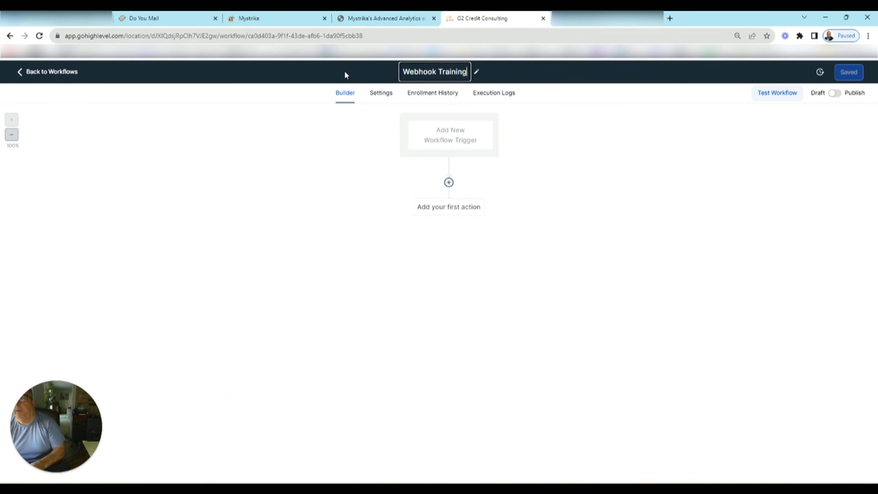
left_click(453, 140)
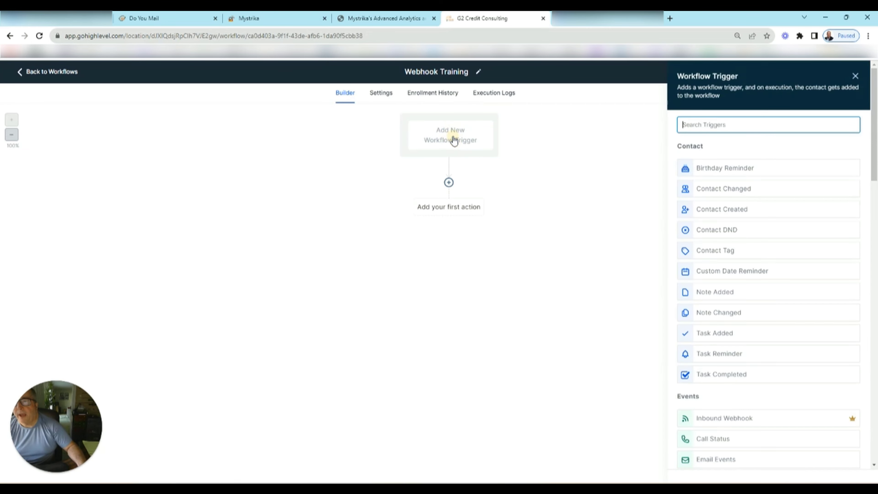
type("w")
left_click(720, 169)
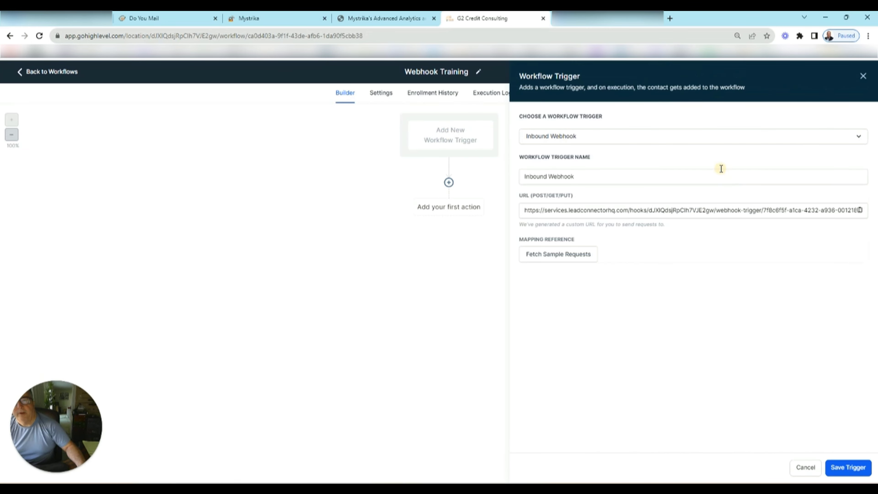
left_click(861, 213)
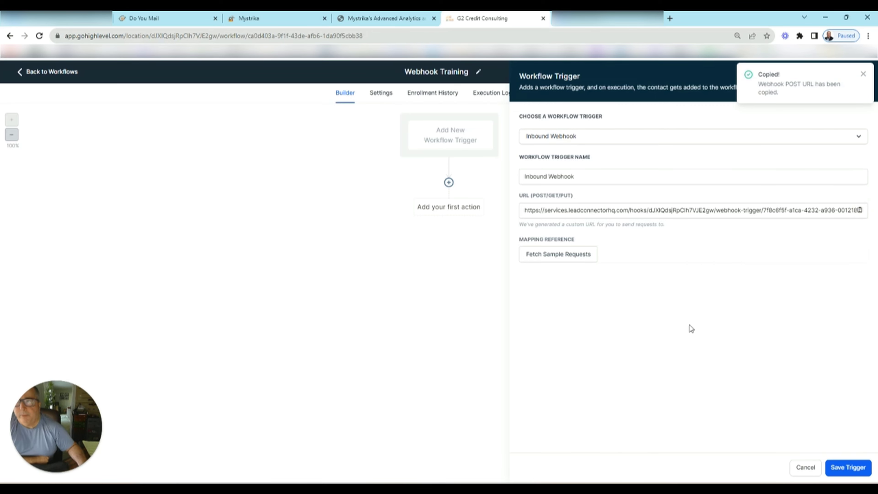
left_click(264, 20)
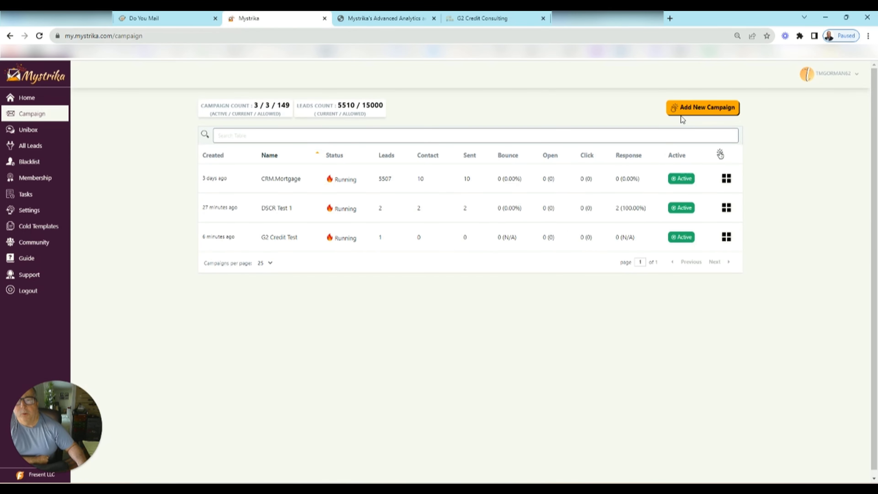
- Start a new campaign named 'Webhook Training' with target niche Fishing
left_click(690, 108)
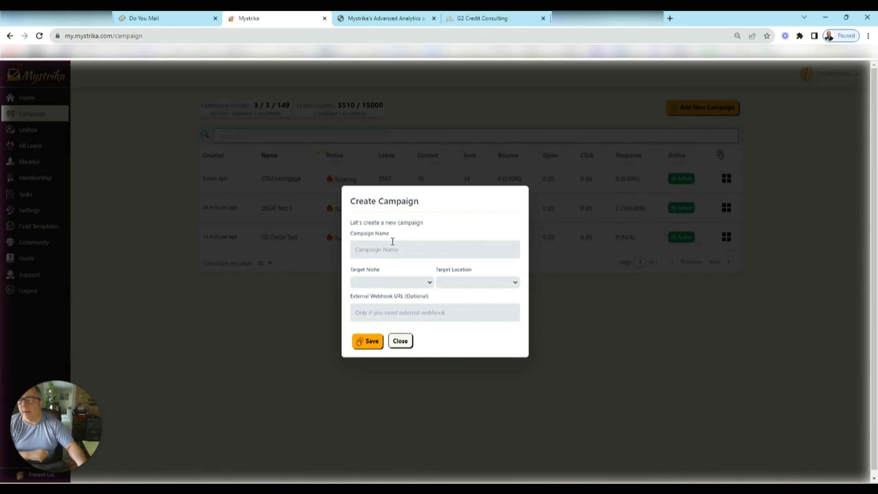
left_click(385, 255)
type("Webh")
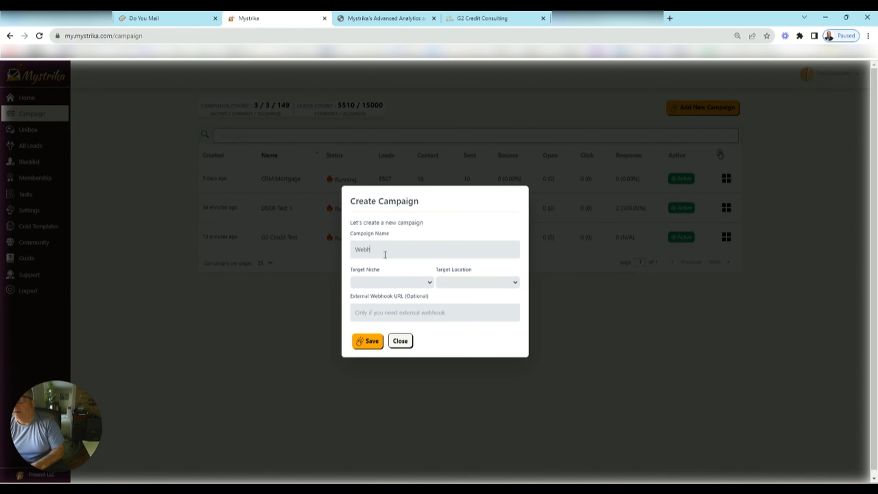
type("ook Training")
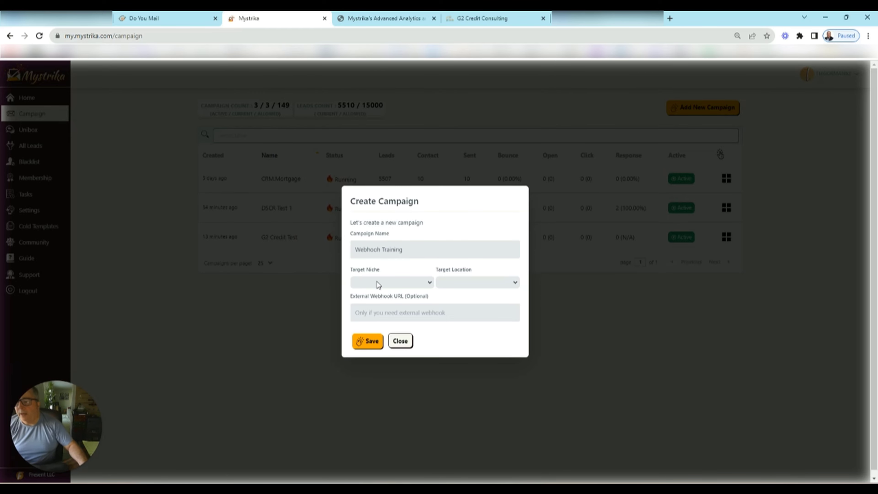
left_click(373, 282)
scroll(387, 332, "down", 3)
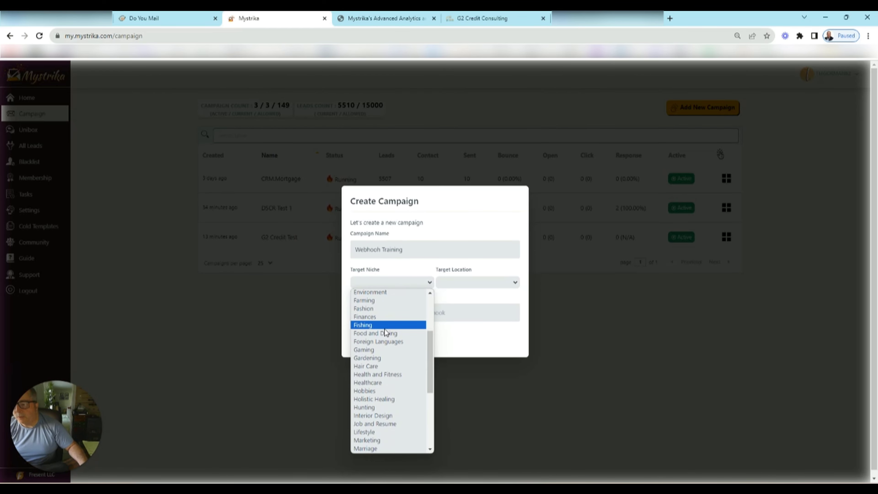
left_click(359, 325)
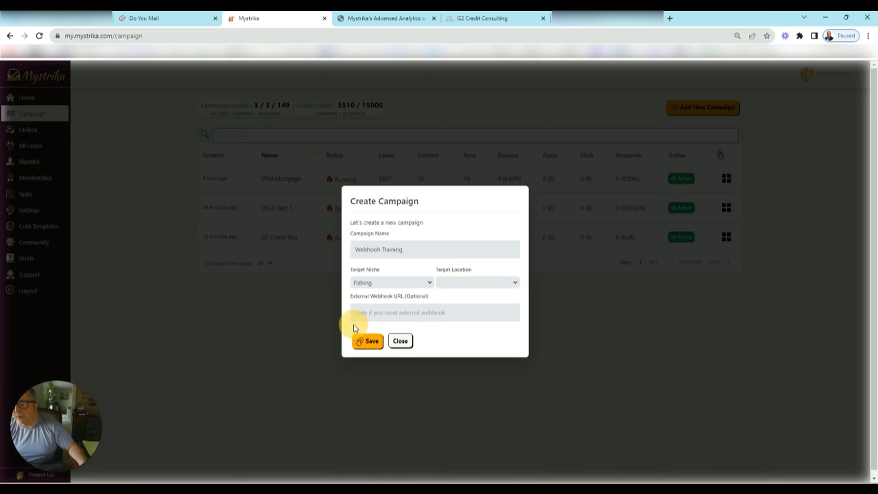
- Set the location to United States of America, paste the HighLevel webhook URL and save the campaign
left_click(462, 285)
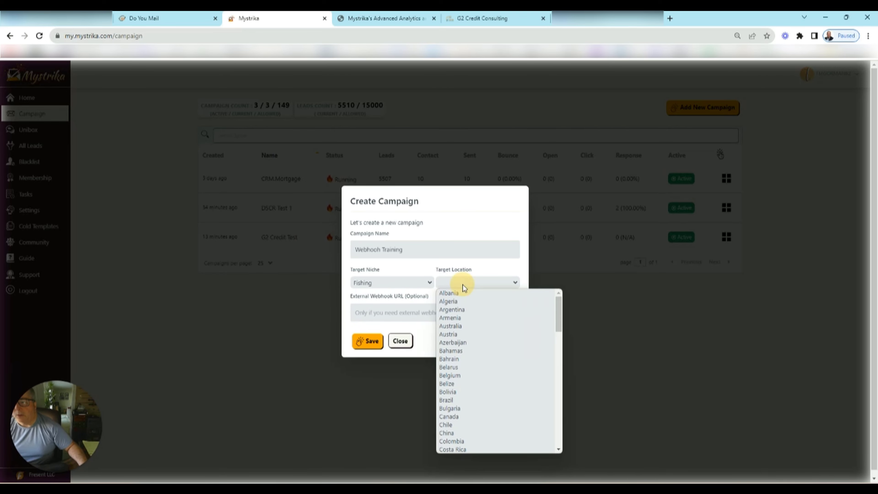
scroll(484, 381, "down", 5)
scroll(486, 380, "down", 3)
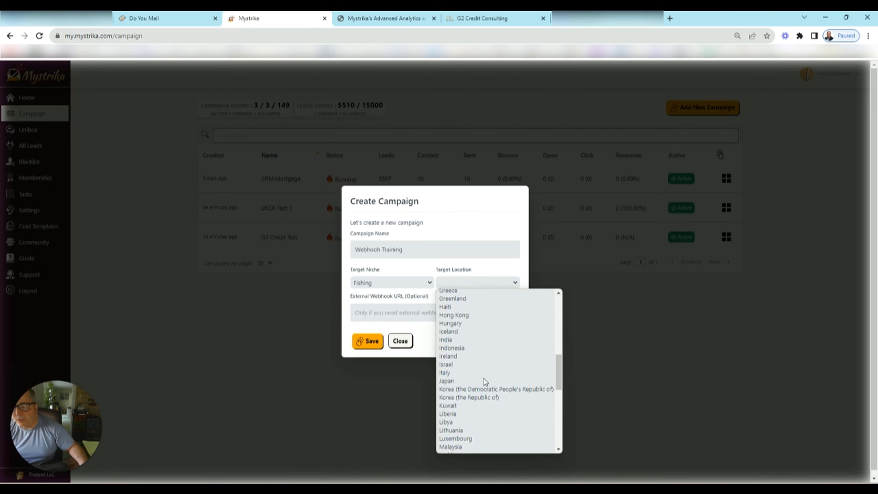
scroll(485, 376, "down", 6)
left_click(465, 423)
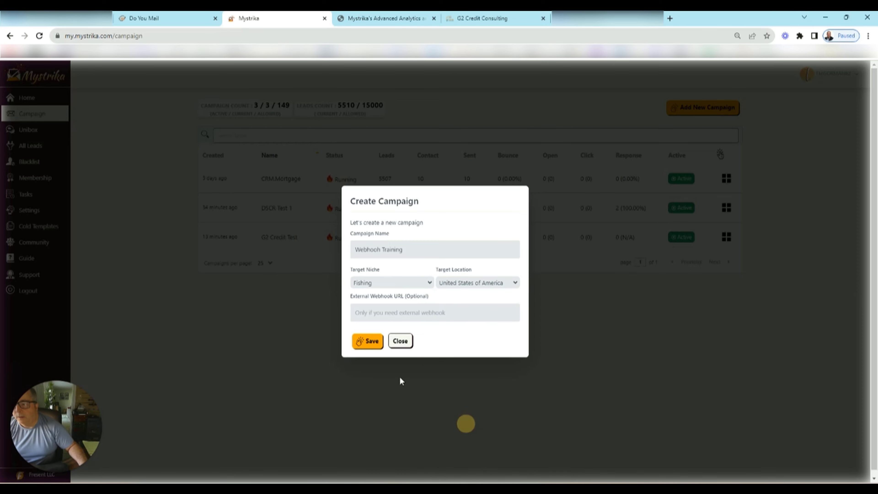
left_click(375, 313)
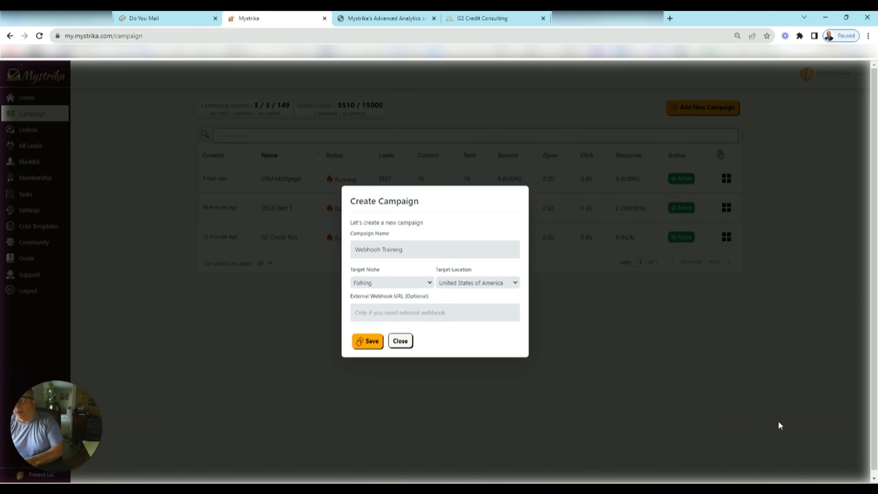
key("ctrl+v")
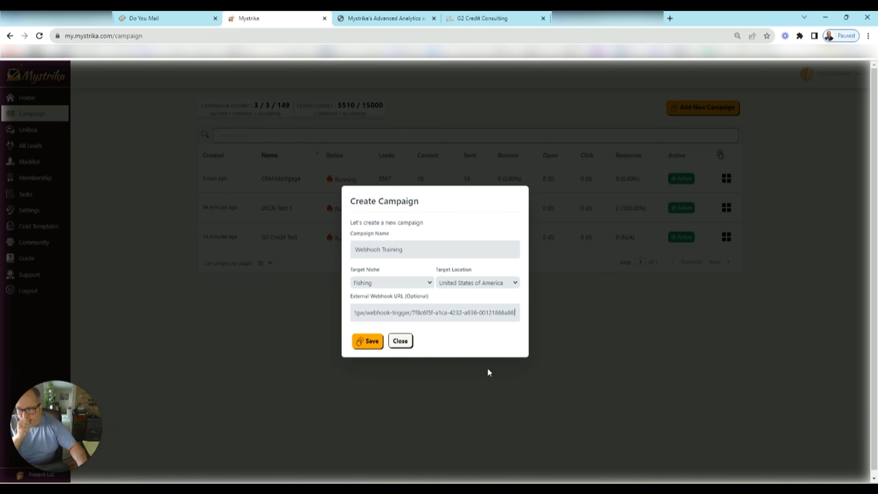
left_click(367, 341)
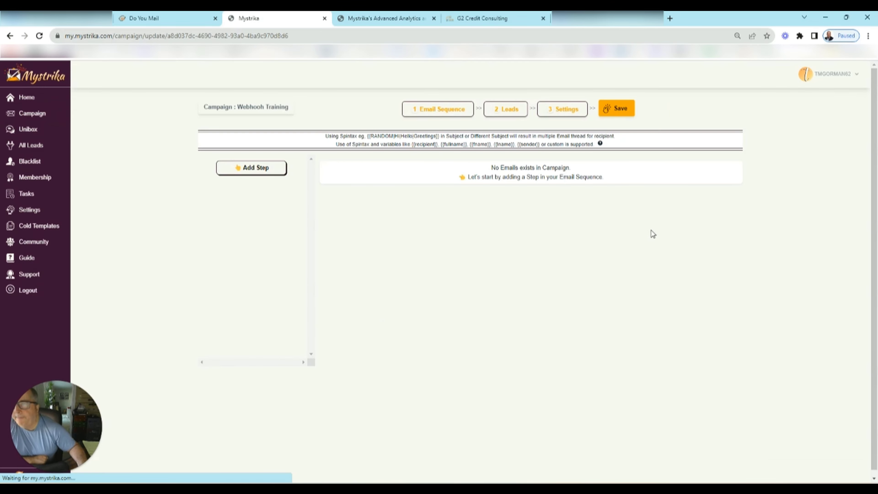
- Add a first email step with subject 'Webhook Test' and preheader 'Hook some fish!'
left_click(250, 169)
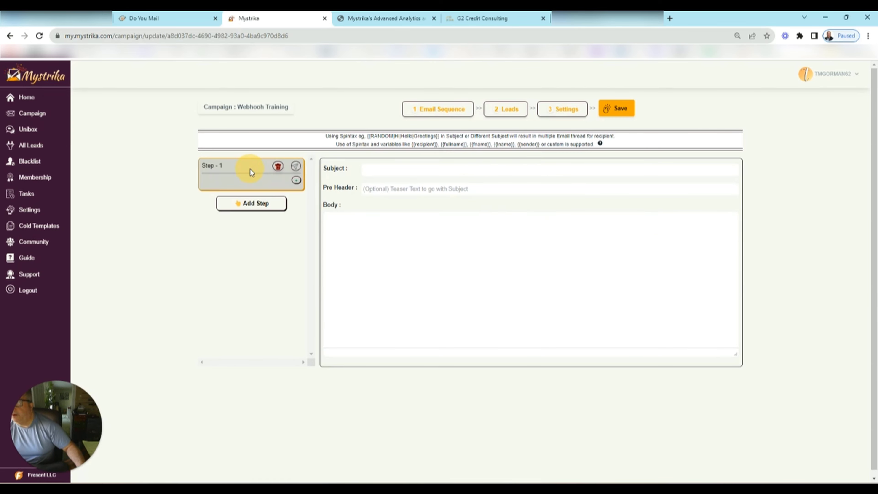
left_click(390, 173)
type("Webhook Test")
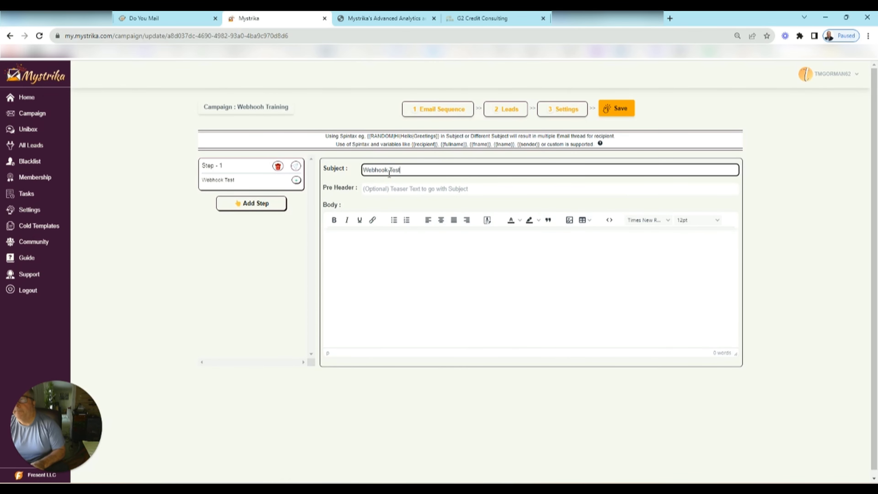
key("Tab")
type("Ho")
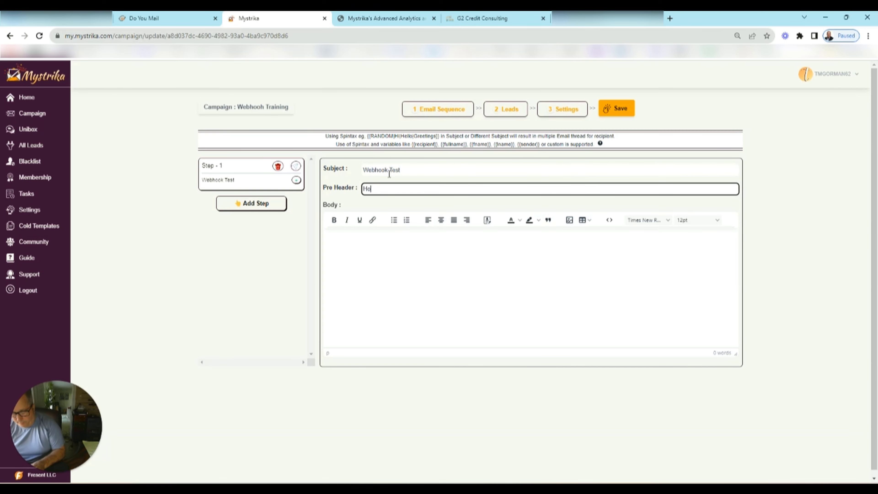
type("ok some fish!")
- Write the body 'Hello {{fname}}' and 'What bait are you using?' followed by a signature
key("Tab")
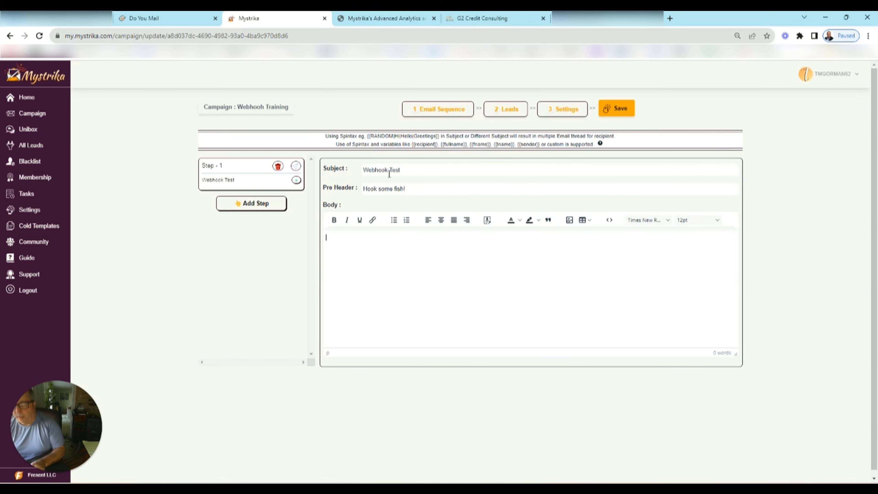
type("Hello {{")
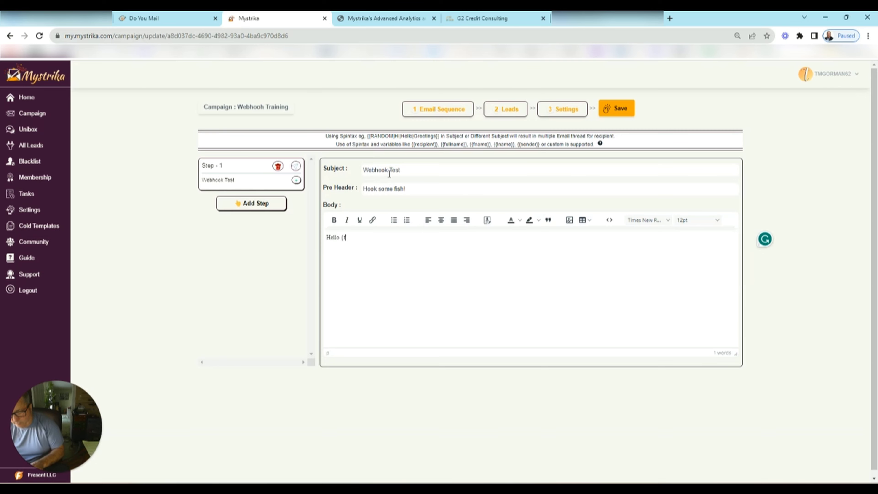
type("fname}}")
key("Return")
type("What bait are you using?")
key("Return")
type("Todd")
key("Return")
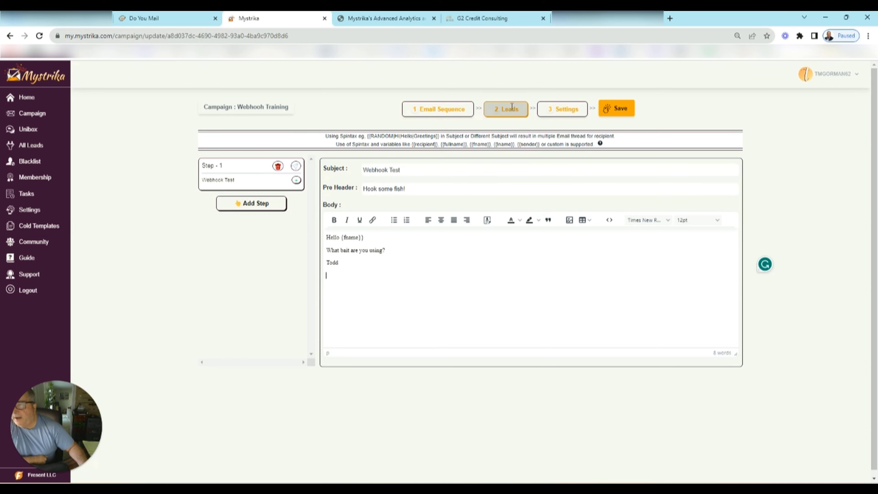
- Manually add one lead, entering the lead's full name and e-mail address
left_click(509, 113)
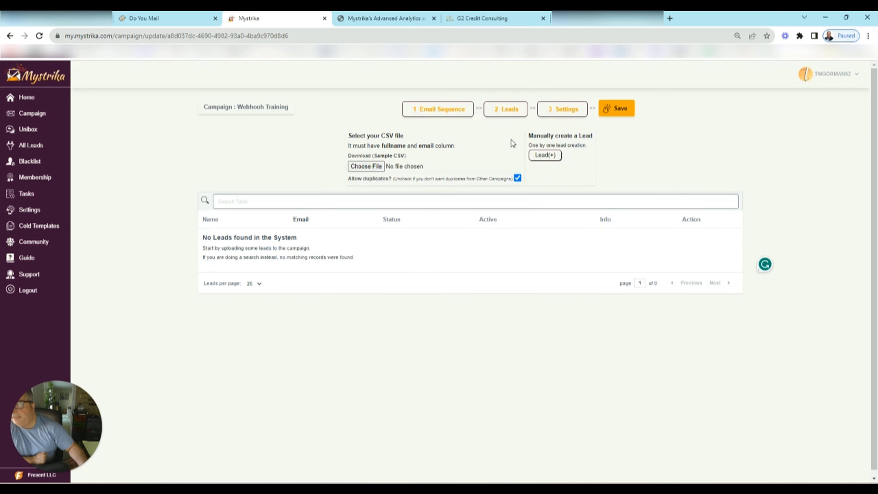
left_click(546, 156)
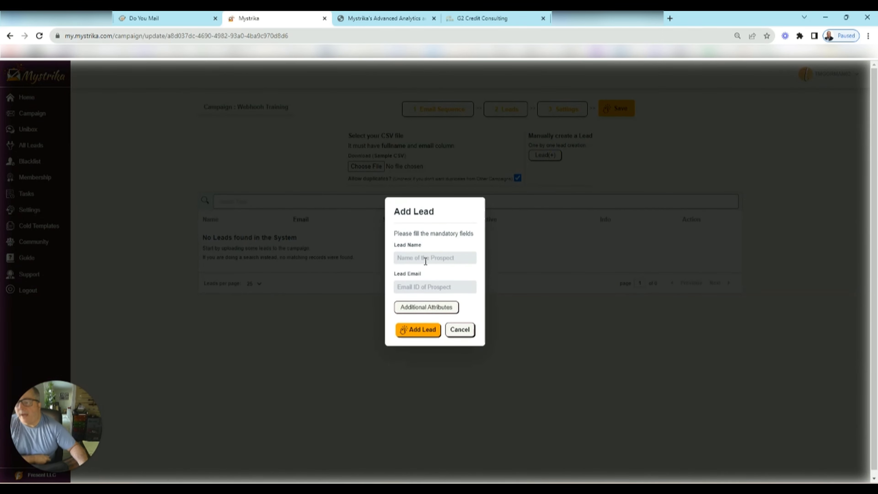
type("Technolody Todd")
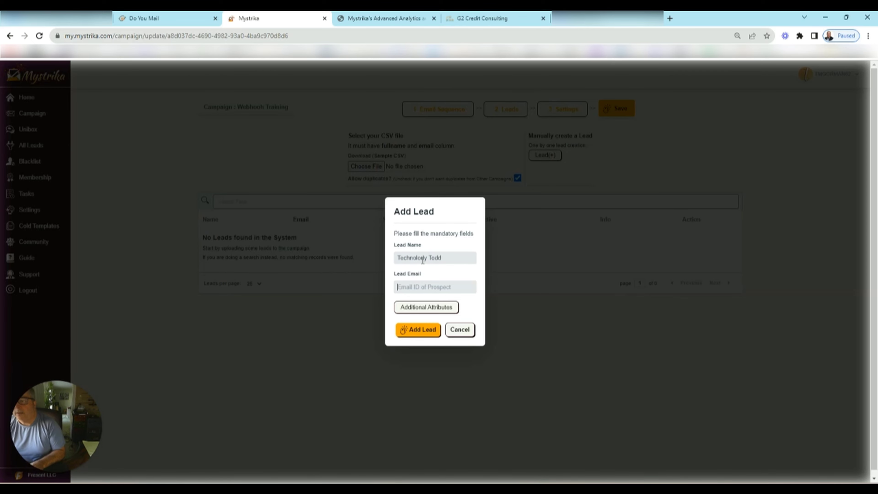
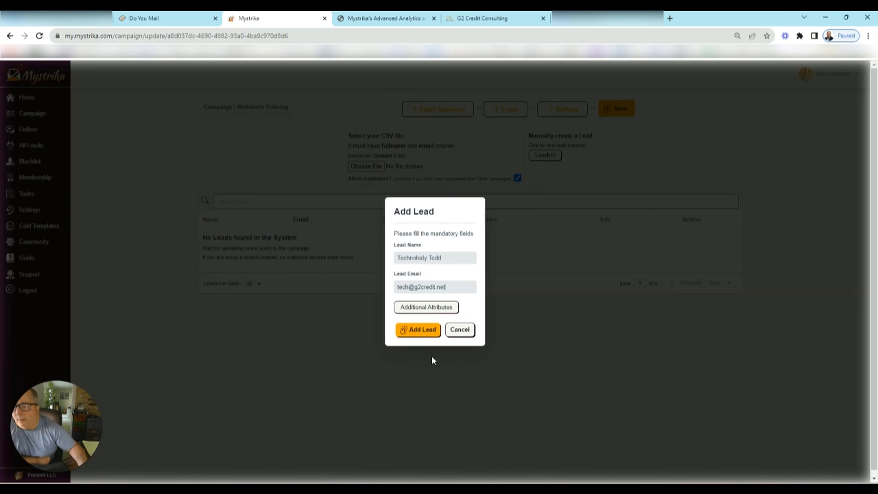
left_click(421, 332)
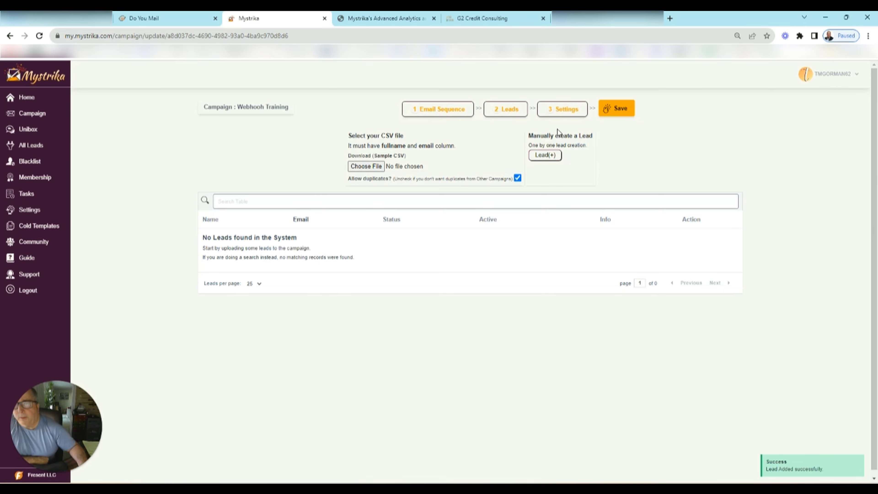
- Turn on open tracking and select the mortgage-domain account as the sending account
left_click(562, 107)
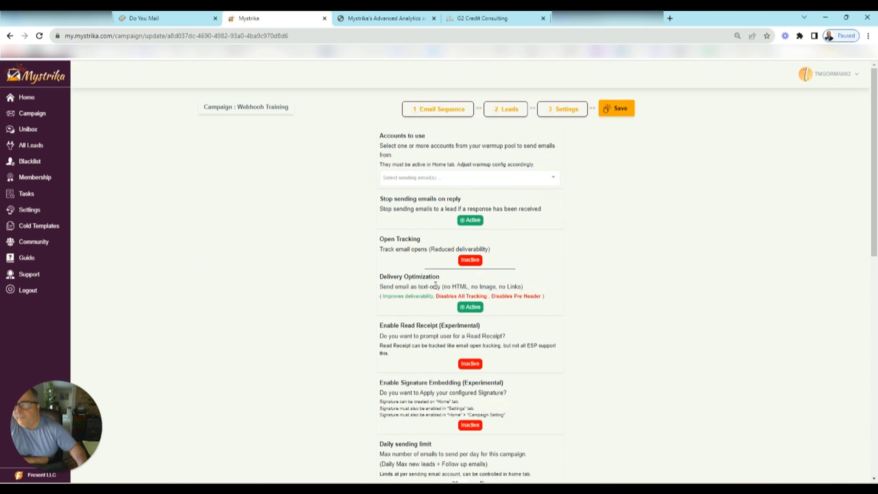
left_click(471, 260)
left_click(452, 178)
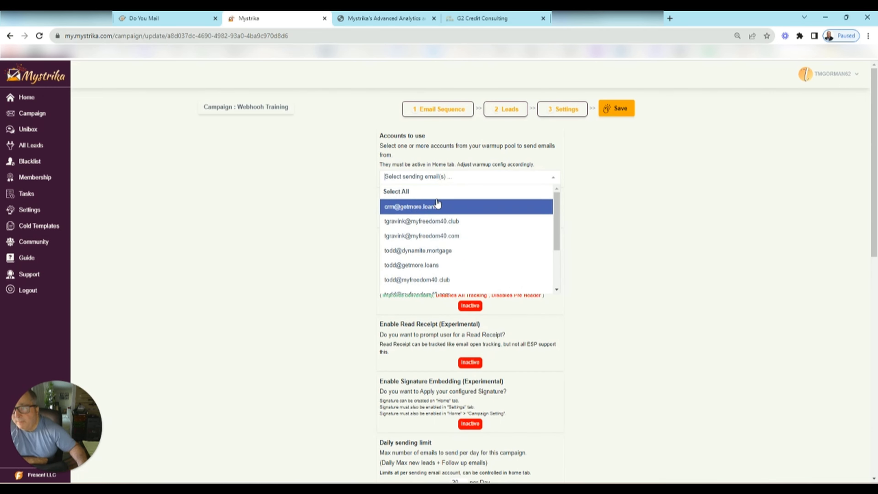
left_click(412, 251)
left_click(623, 235)
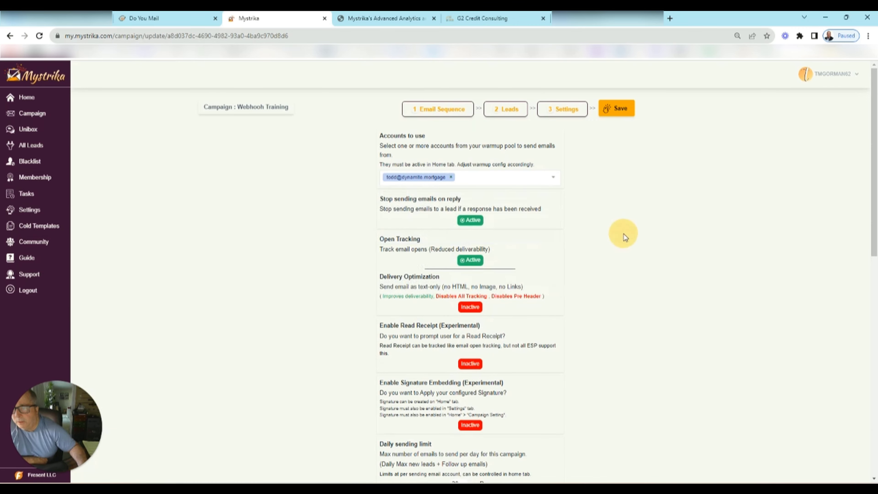
- Fill the master forwarding e-mail with the suggested address
scroll(575, 221, "down", 3)
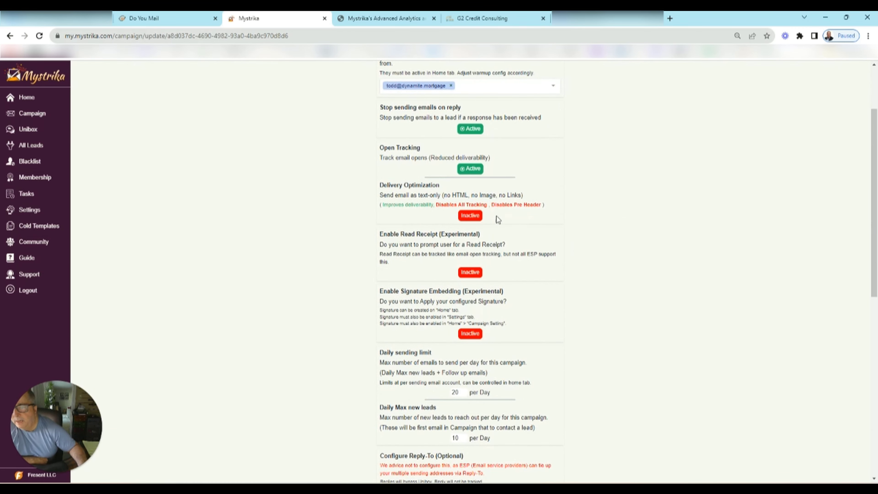
scroll(536, 222, "down", 5)
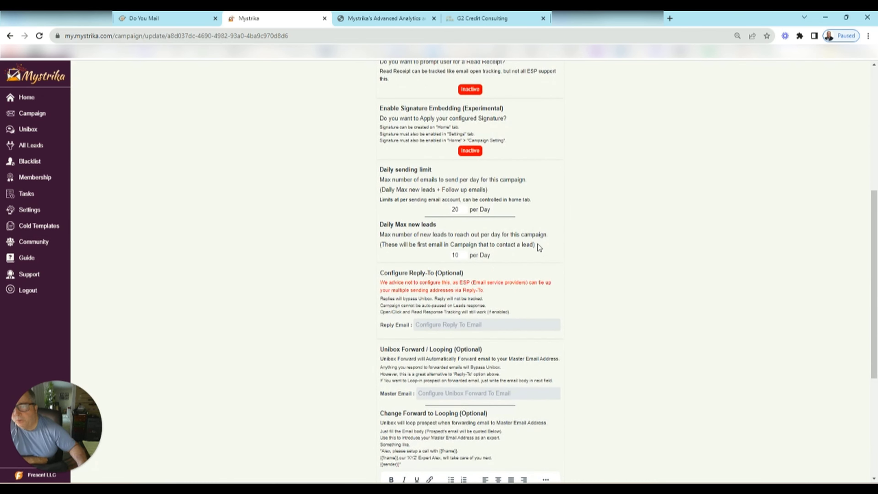
scroll(535, 241, "down", 4)
left_click(446, 256)
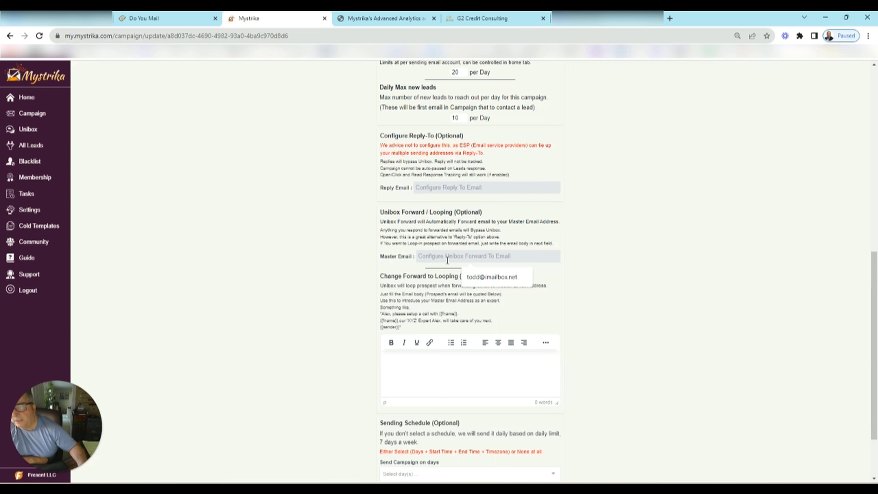
left_click(503, 279)
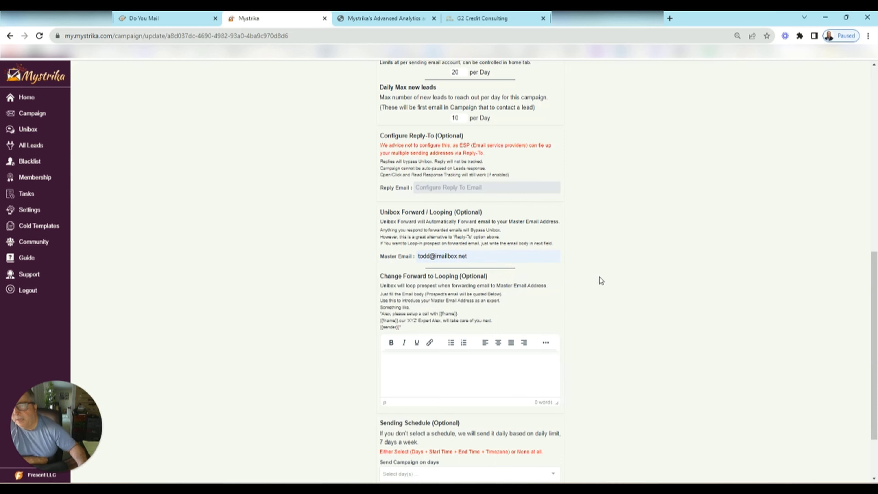
- Schedule sending on Sundays from 03:00 PM to 04:00 PM
scroll(637, 246, "down", 2)
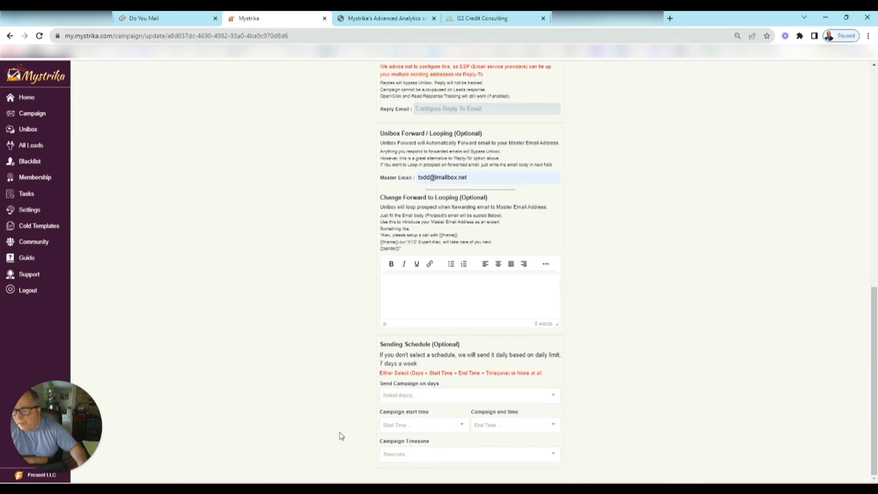
left_click(411, 397)
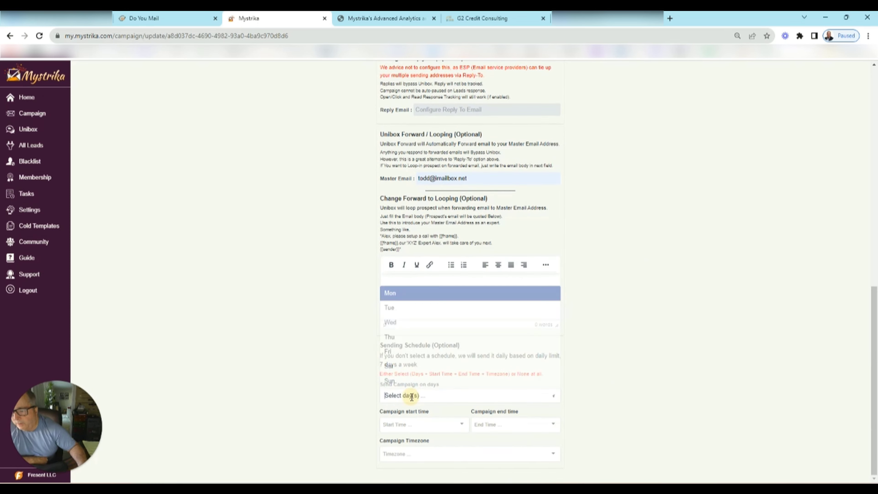
left_click(398, 383)
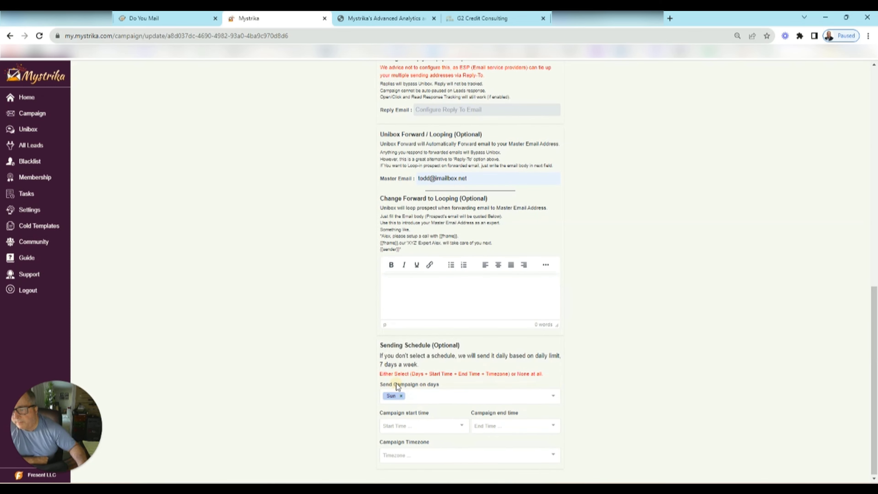
left_click(411, 426)
scroll(404, 372, "down", 5)
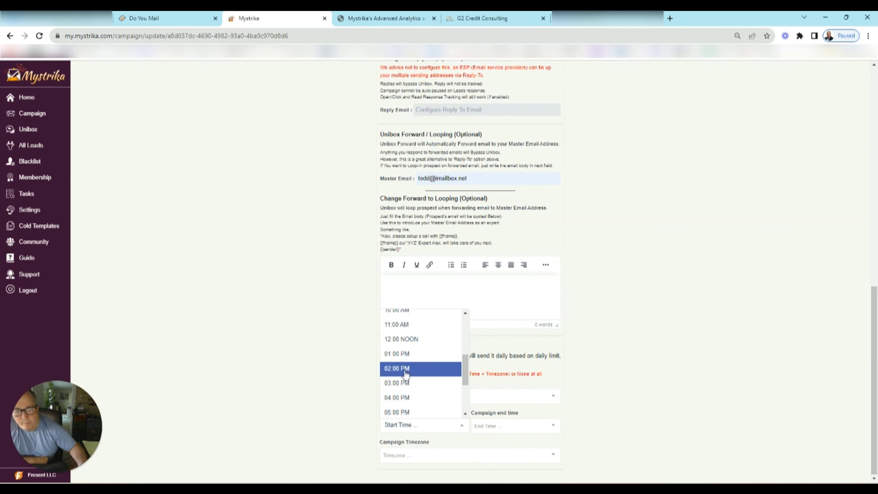
left_click(400, 382)
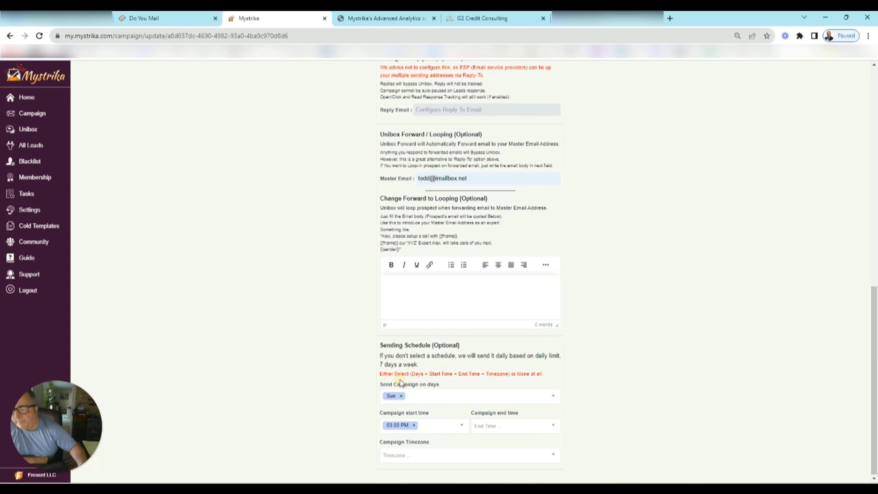
left_click(504, 427)
scroll(503, 370, "down", 5)
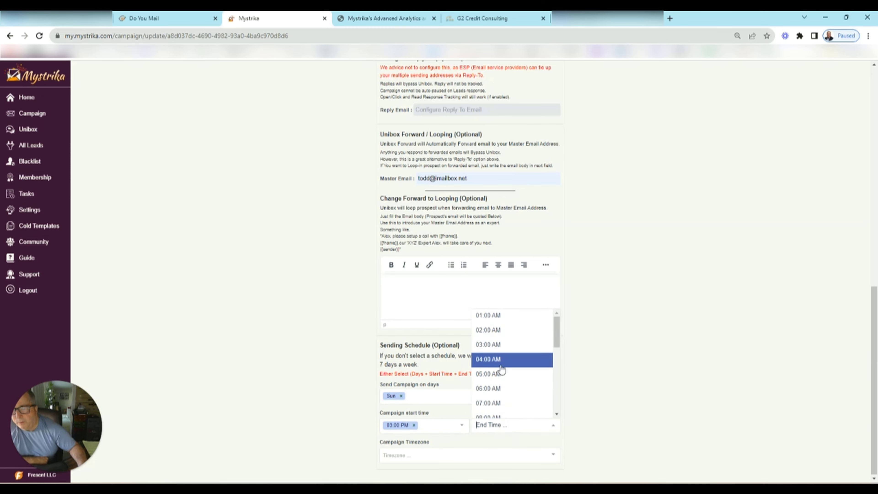
scroll(505, 359, "down", 2)
left_click(501, 356)
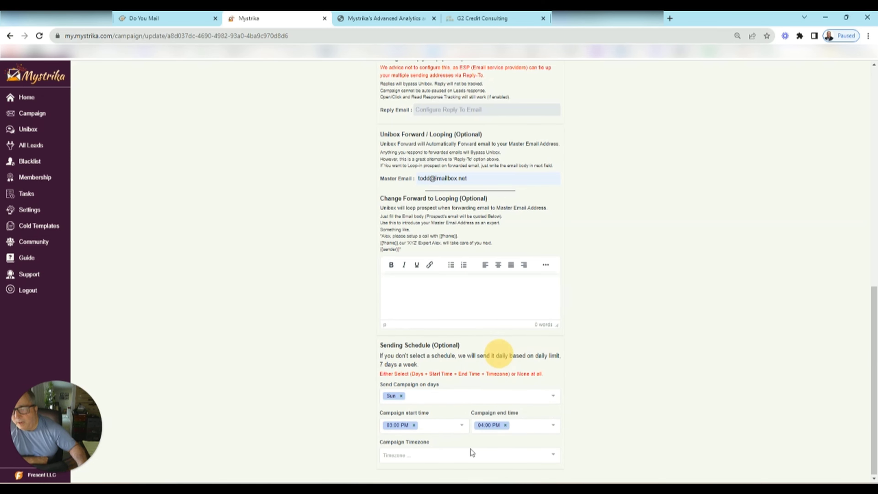
- Set the timezone to America/Los_Angeles, save the settings and return to the campaign list
left_click(455, 451)
scroll(456, 404, "down", 5)
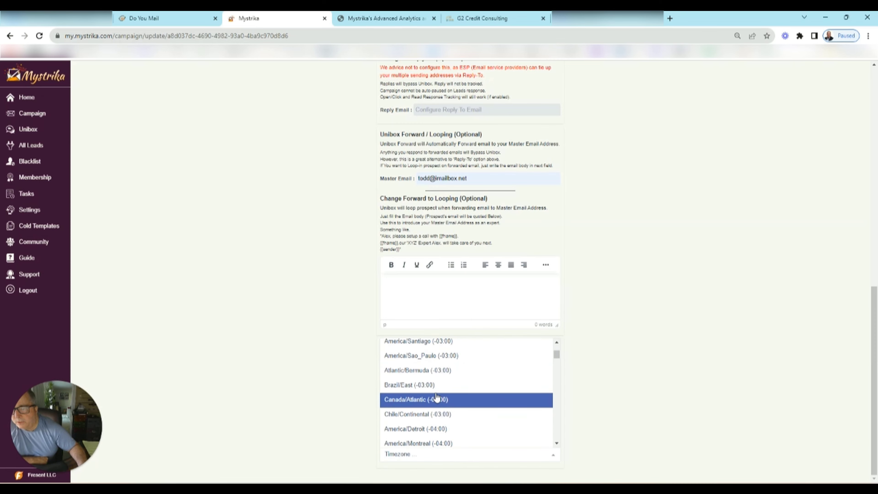
scroll(437, 397, "down", 8)
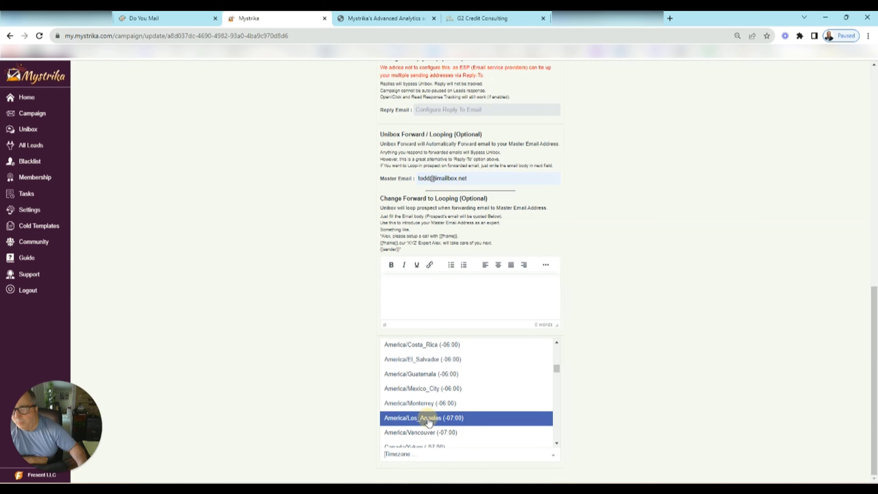
left_click(429, 422)
scroll(623, 287, "up", 14)
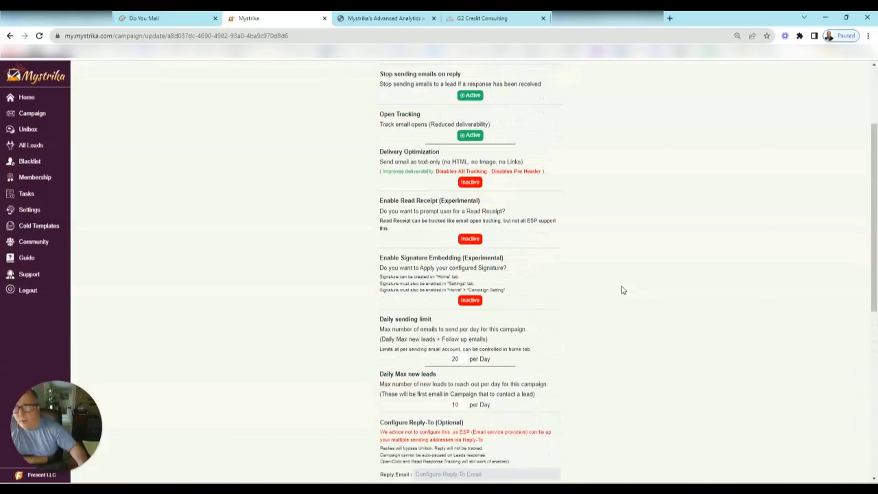
left_click(617, 110)
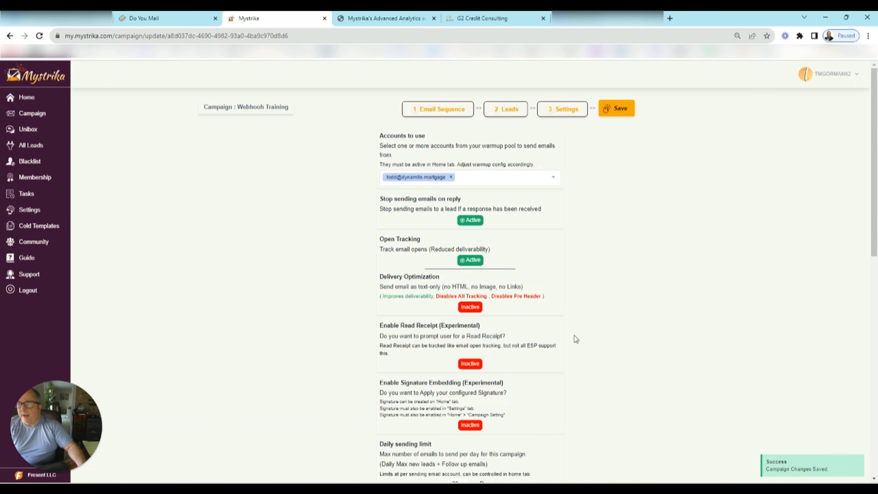
left_click(32, 116)
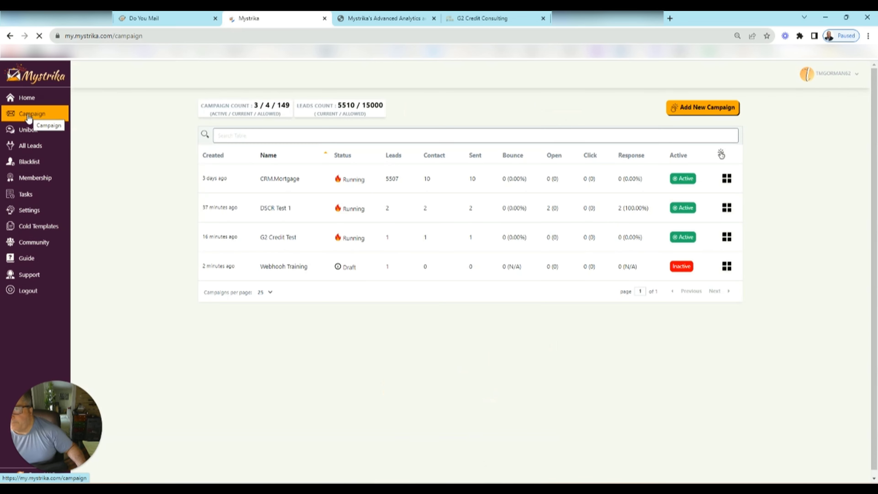
- Switch the Webhook Training campaign from Inactive to active and reload the list to confirm
left_click(681, 268)
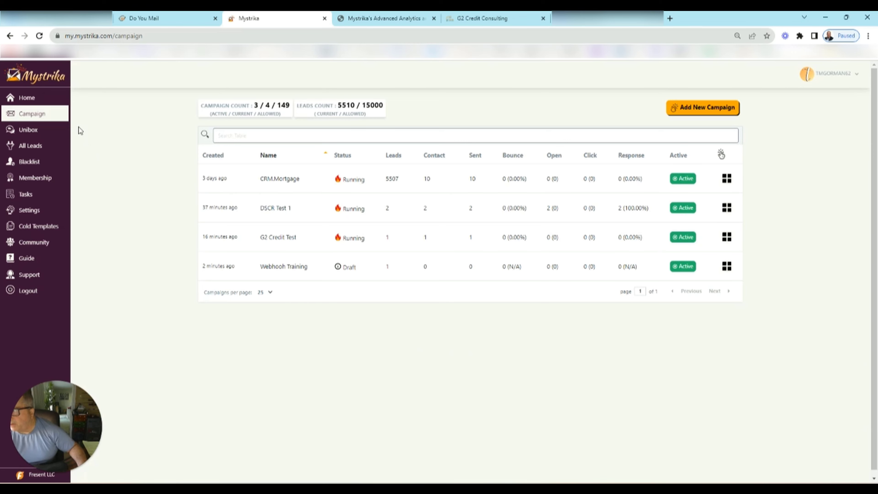
left_click(40, 36)
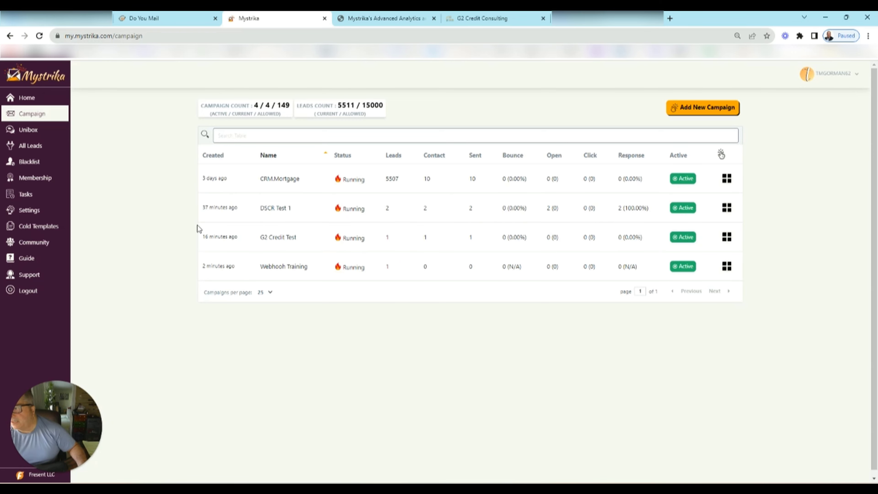
left_click(476, 20)
- Check the Webhook Training trigger for sample requests, then leave the builder without saving
left_click(558, 257)
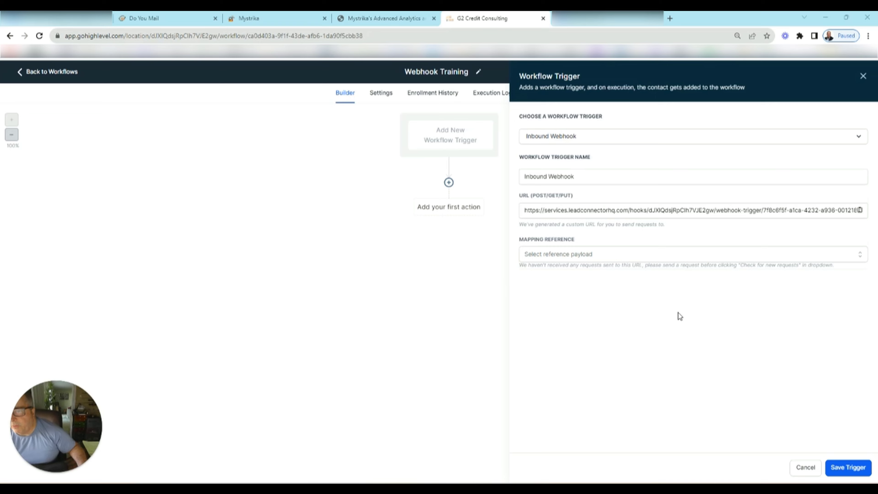
left_click(344, 234)
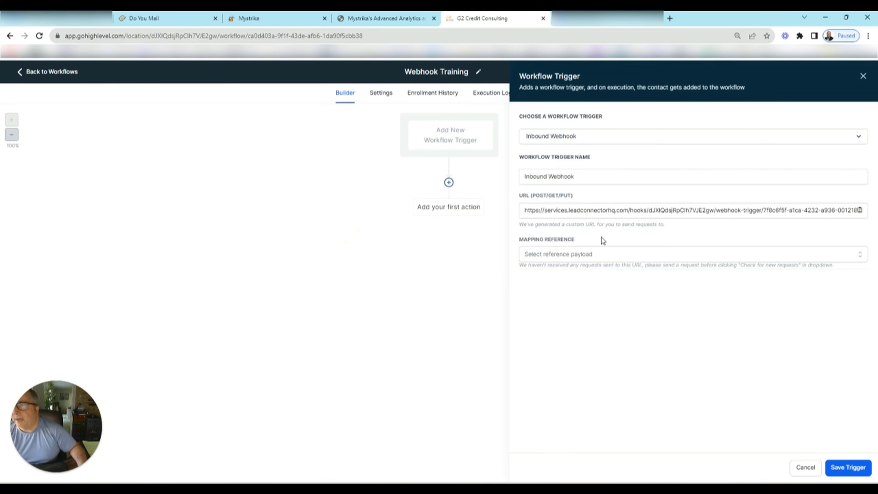
left_click(51, 72)
left_click(523, 297)
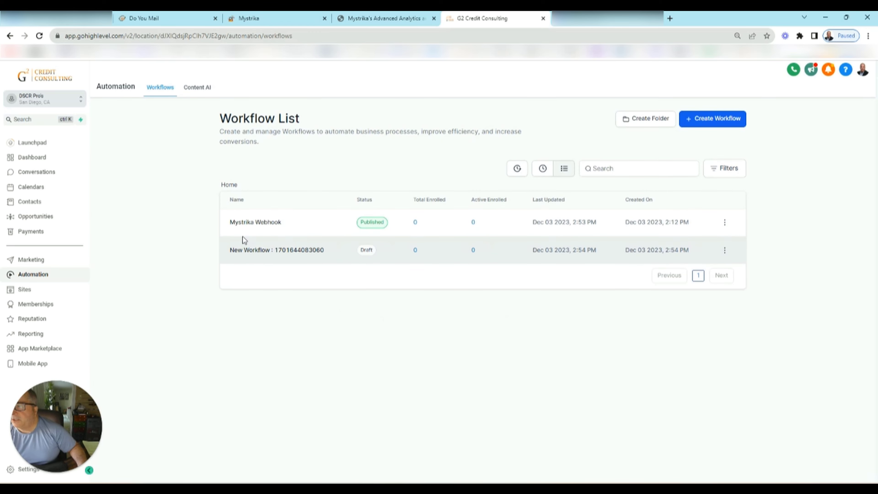
- In the Mystrika Webhook workflow, review the Inbound Webhook trigger's captured requests and save the trigger
left_click(380, 225)
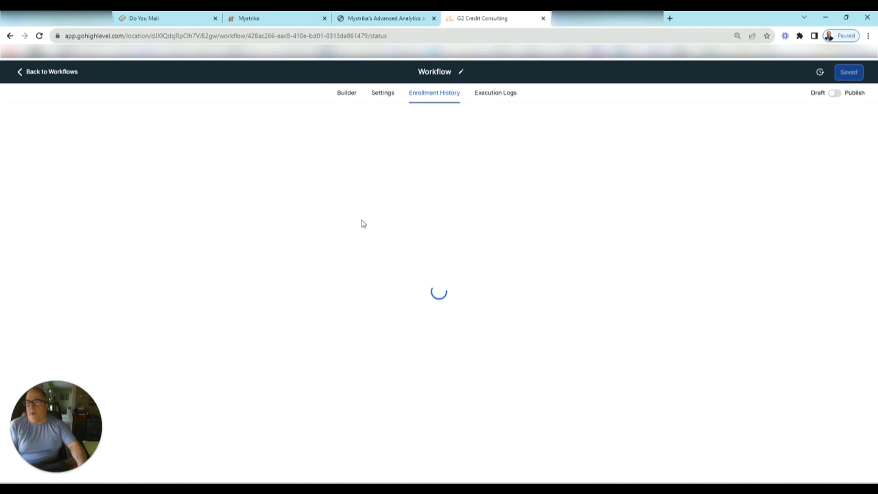
left_click(348, 95)
left_click(417, 131)
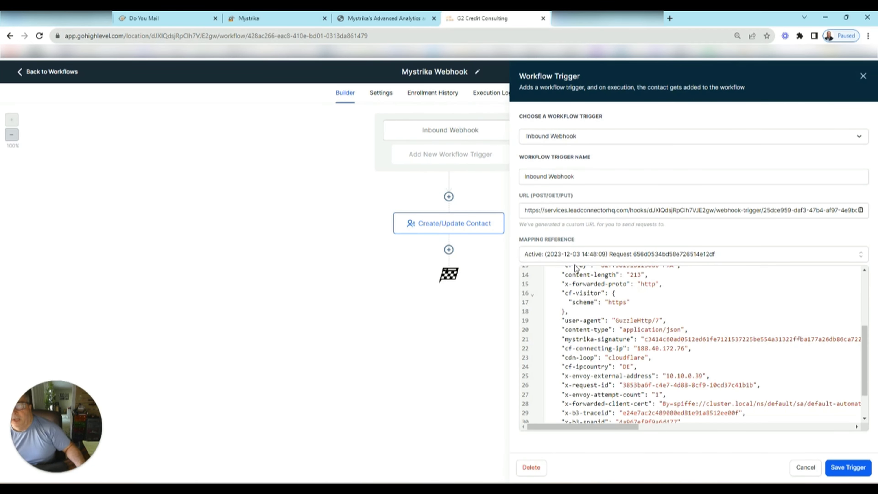
left_click(808, 253)
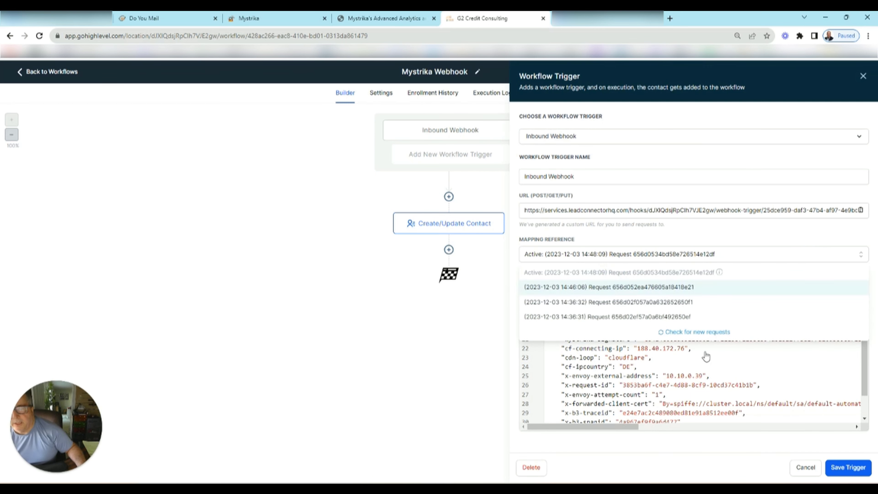
left_click(848, 468)
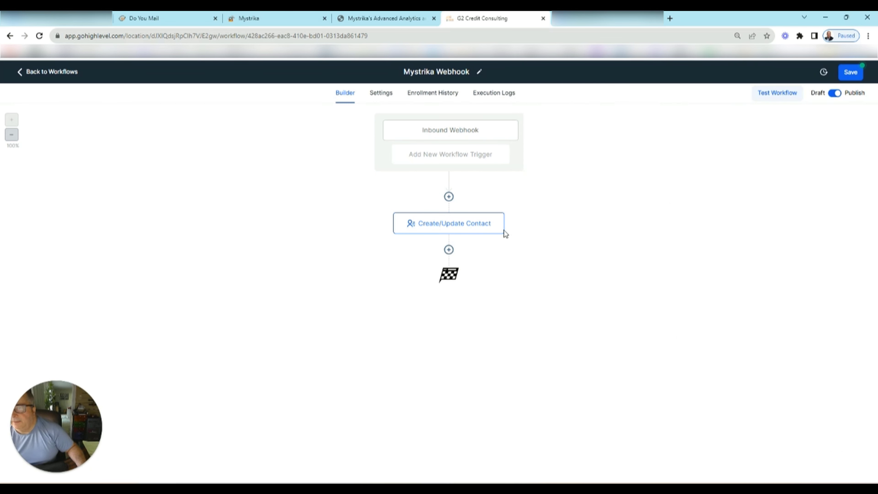
- In Create/Update Contact, map Full Name to prospect_name and Email to prospect_email
left_click(436, 225)
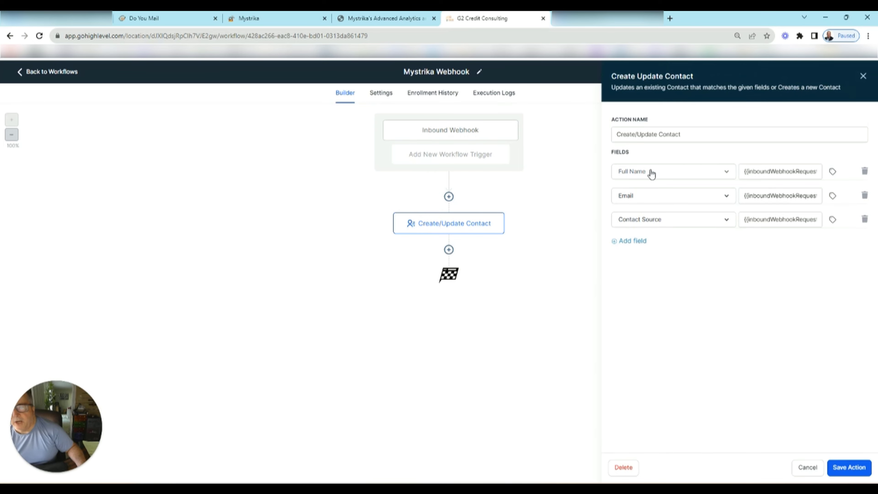
left_click(833, 172)
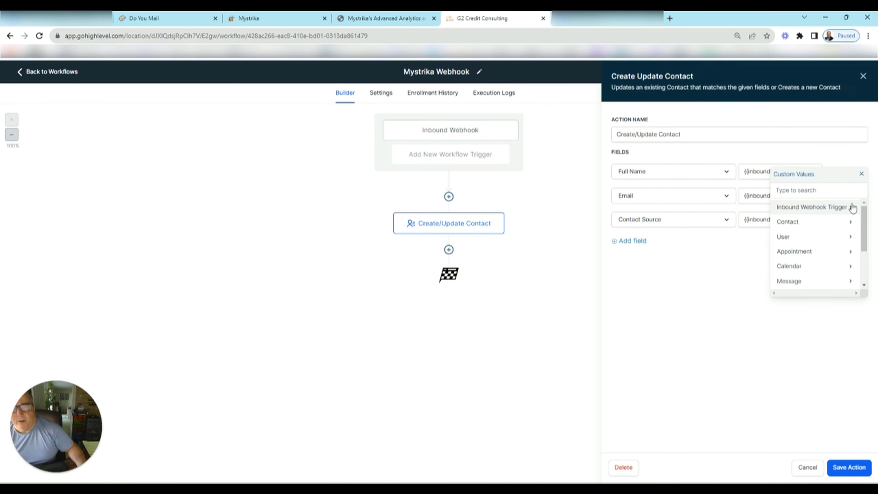
left_click(843, 209)
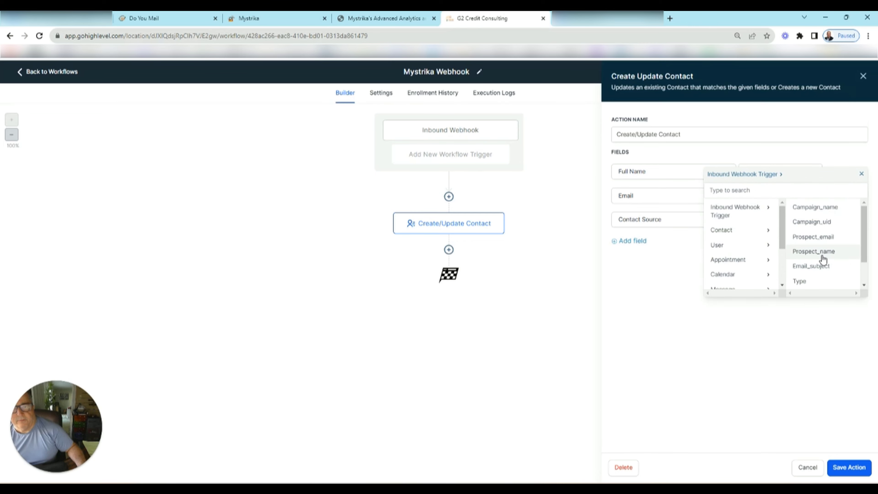
left_click(813, 251)
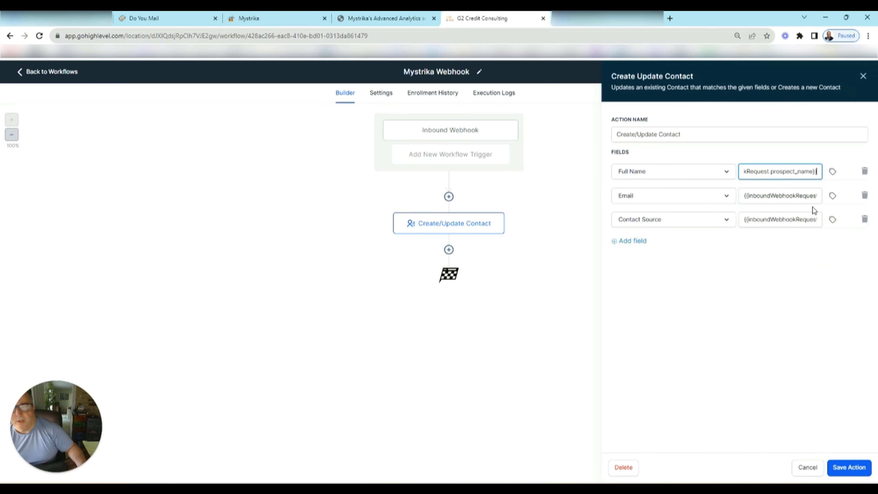
left_click(806, 196)
left_click(833, 195)
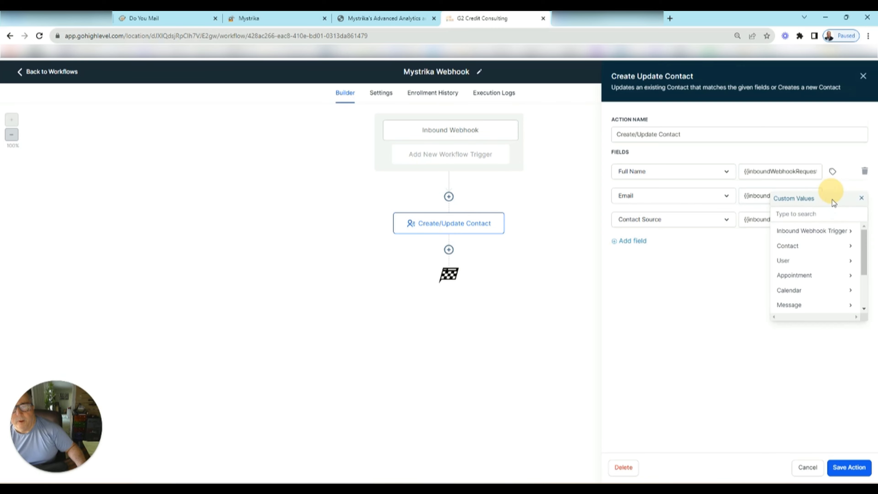
left_click(831, 232)
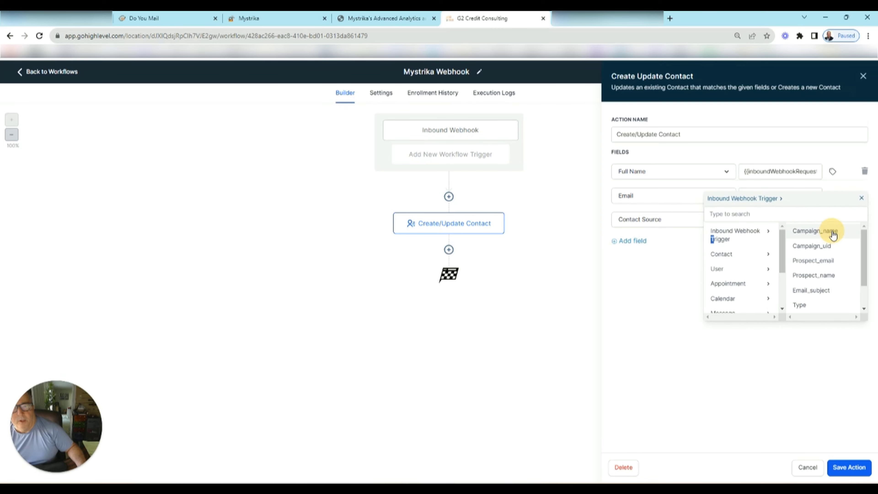
left_click(825, 262)
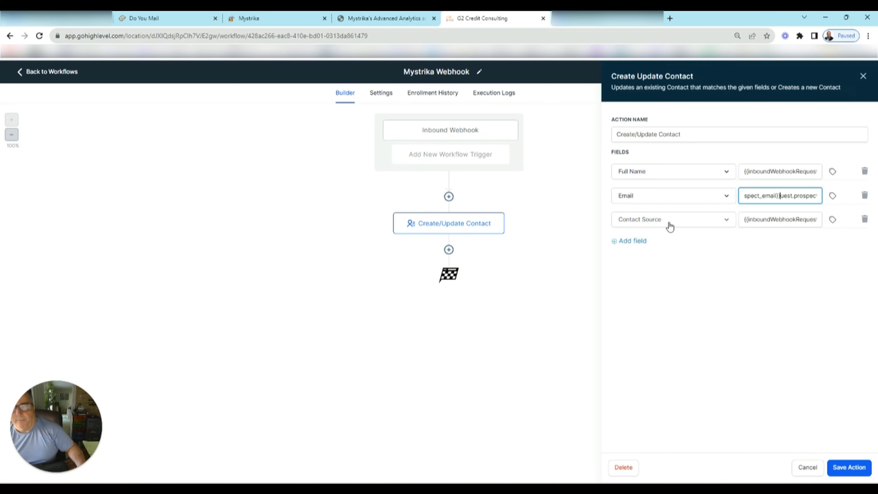
- Set Contact Source to the Right Now time_ampm value, save the action and add a step below
left_click(789, 222)
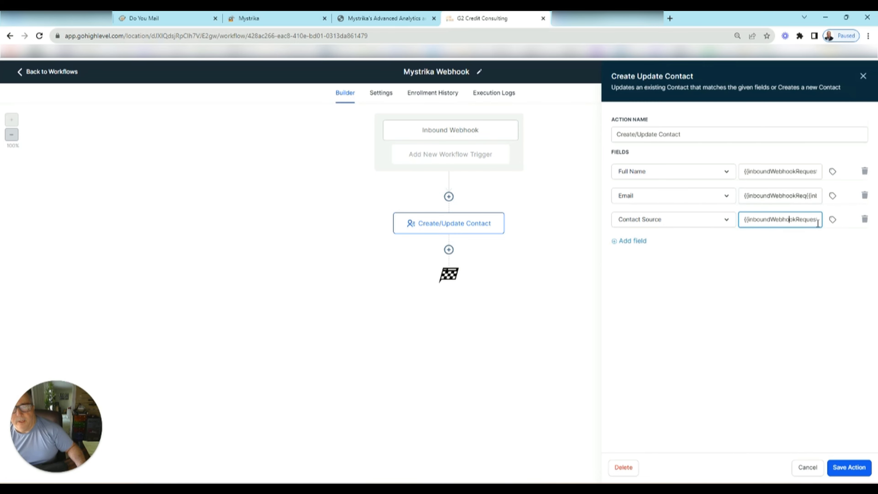
left_click(832, 221)
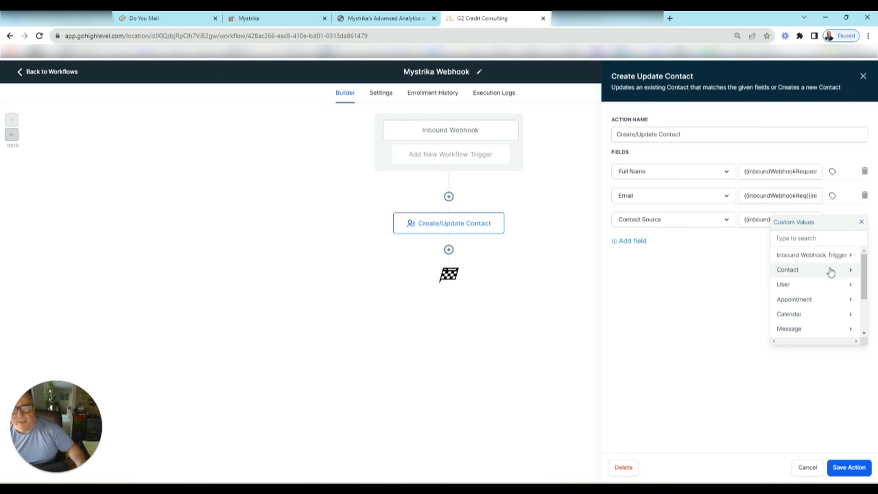
scroll(830, 270, "down", 3)
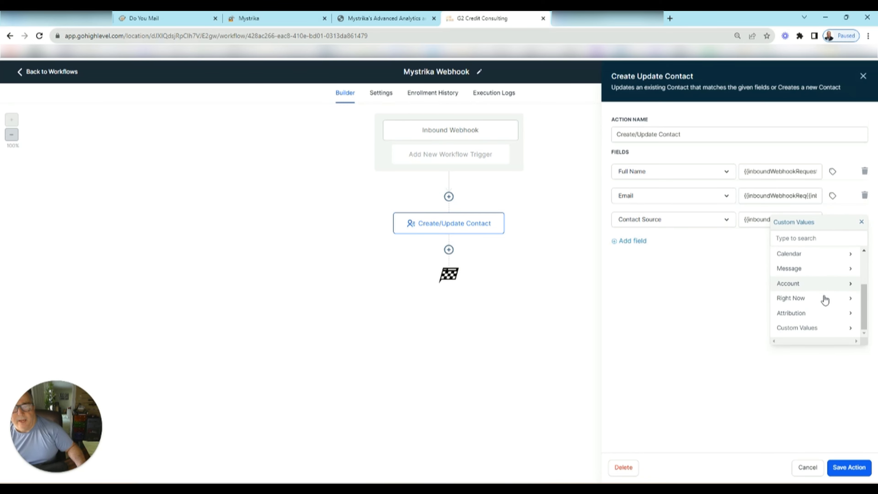
left_click(789, 299)
left_click(805, 331)
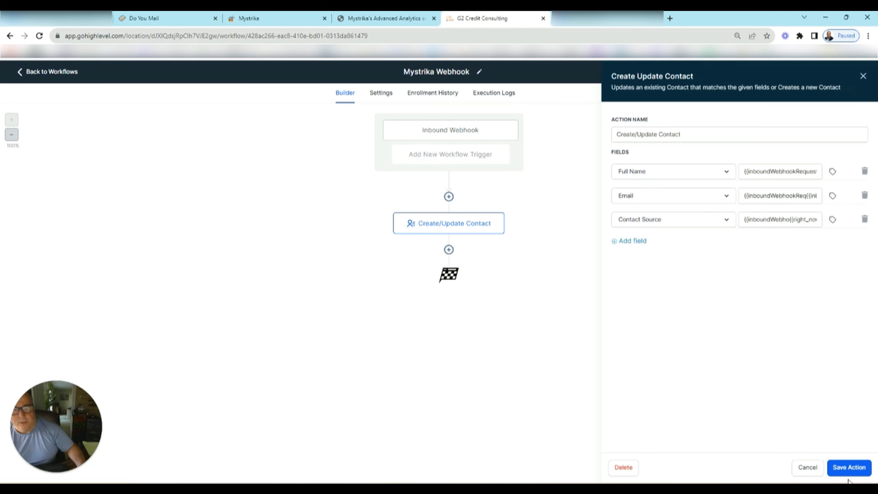
left_click(849, 468)
left_click(449, 250)
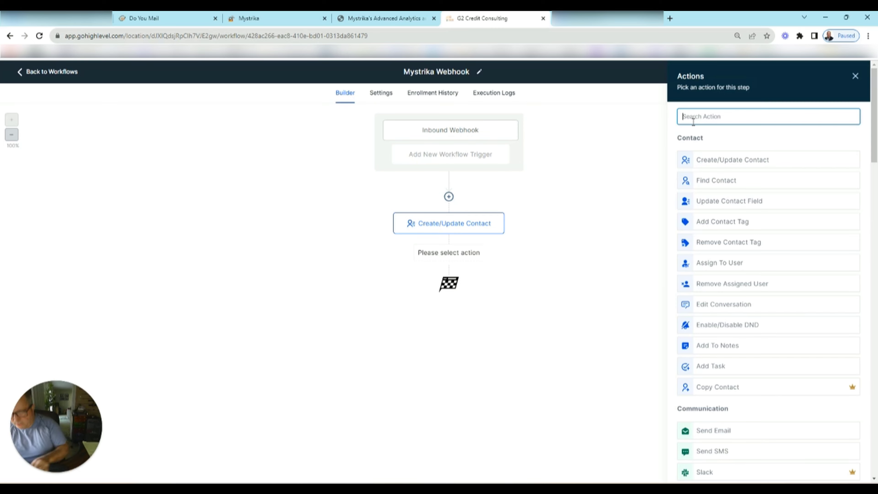
- Add an Add To Notes action inserting the Inbound Webhook email_body value, and save it
type("ad")
left_click(720, 175)
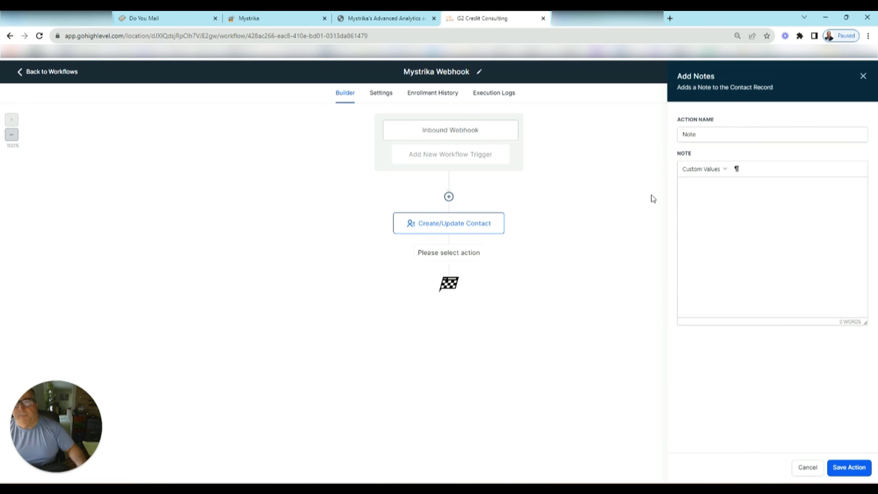
left_click(726, 169)
mouse_move(715, 184)
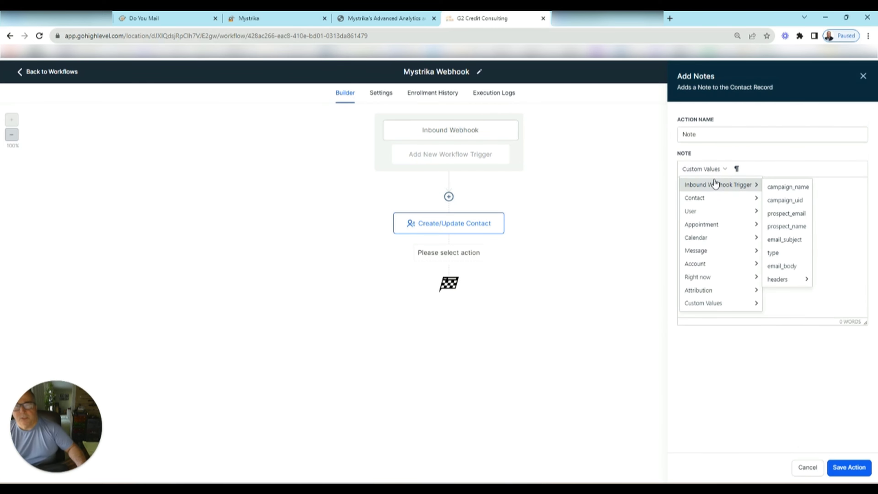
left_click(788, 267)
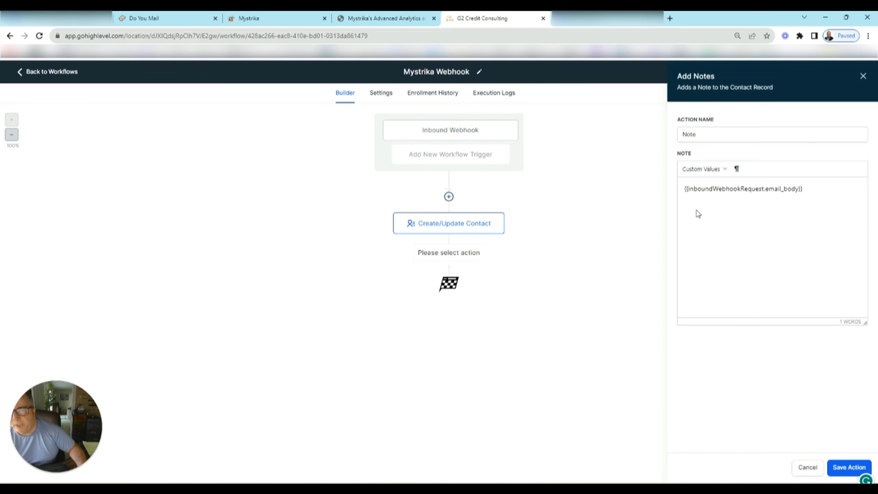
key("Return")
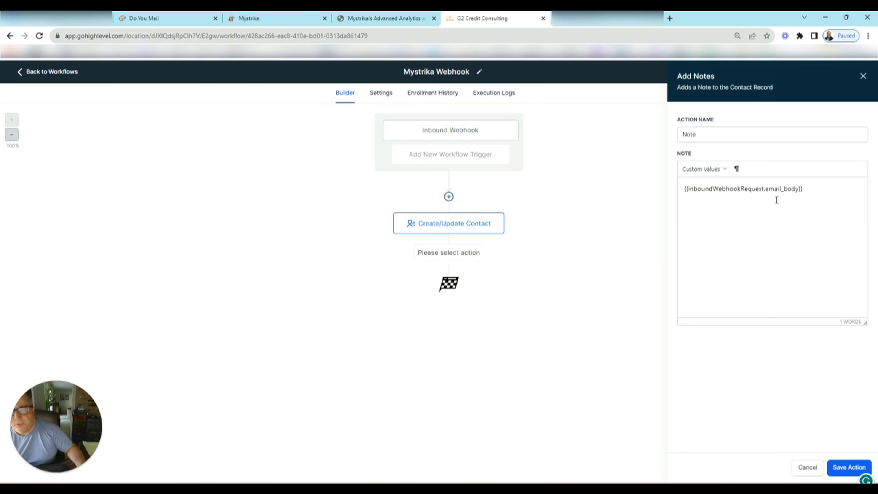
left_click(849, 468)
- Add a Create Or Update Opportunity step in the Marketing Audit Leads pipeline, New Leads stage
left_click(448, 304)
type("cr")
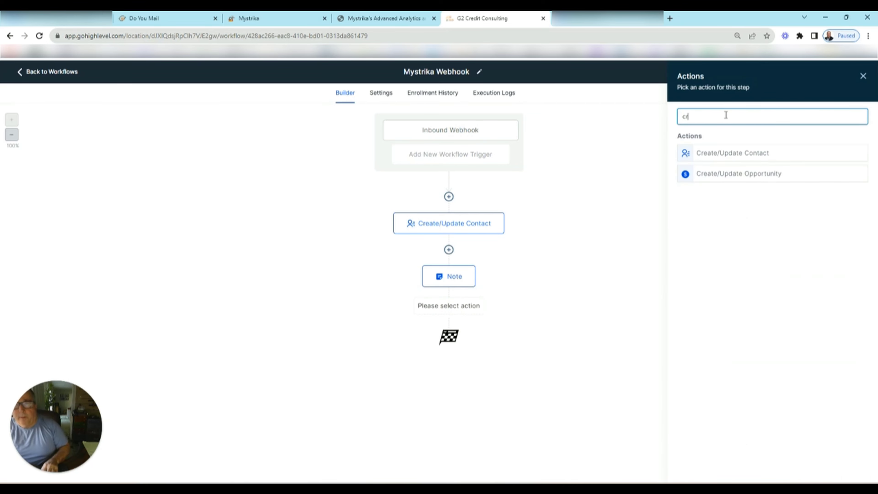
left_click(751, 174)
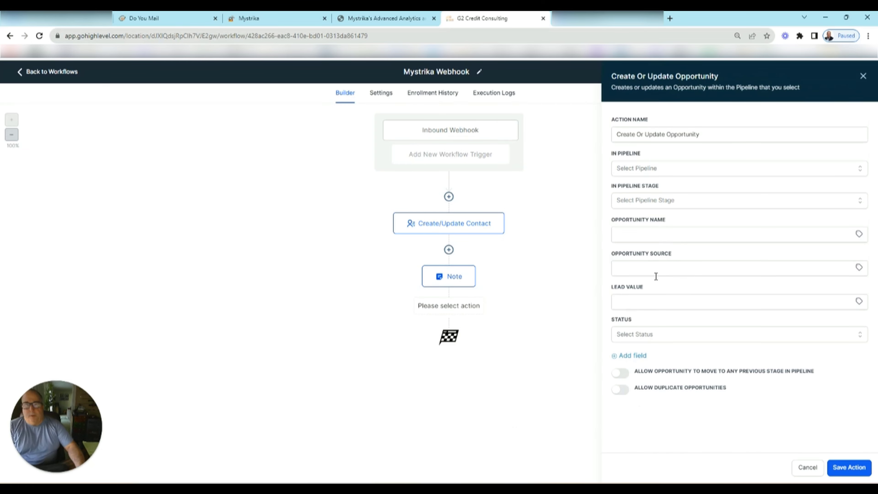
left_click(662, 168)
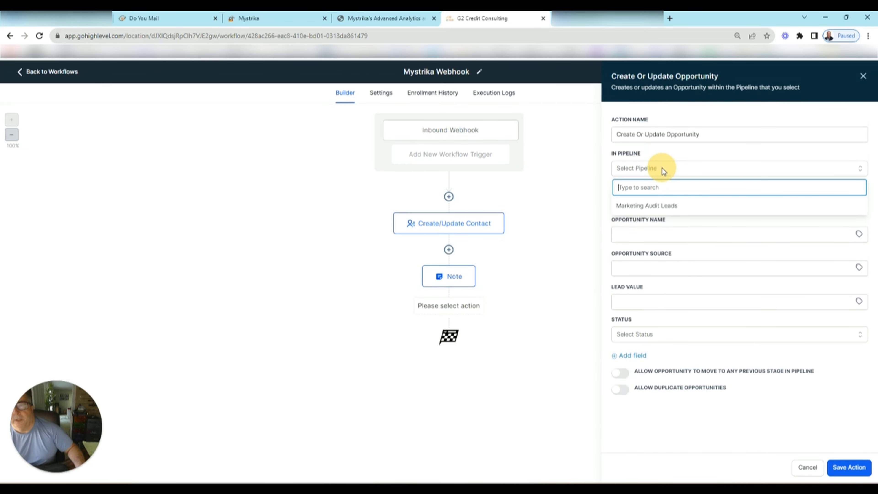
left_click(652, 206)
left_click(643, 200)
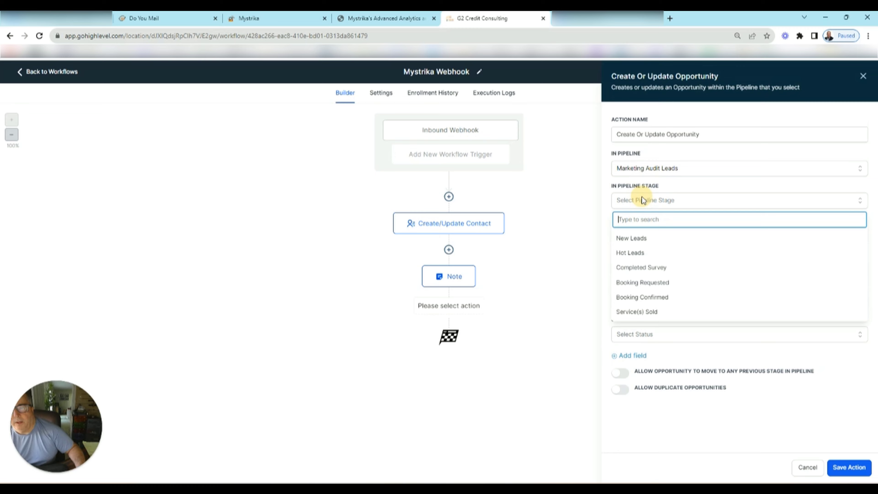
left_click(639, 239)
- Name the opportunity {{contact.name}} followed by the webhook's campaign name
left_click(659, 229)
left_click(659, 229)
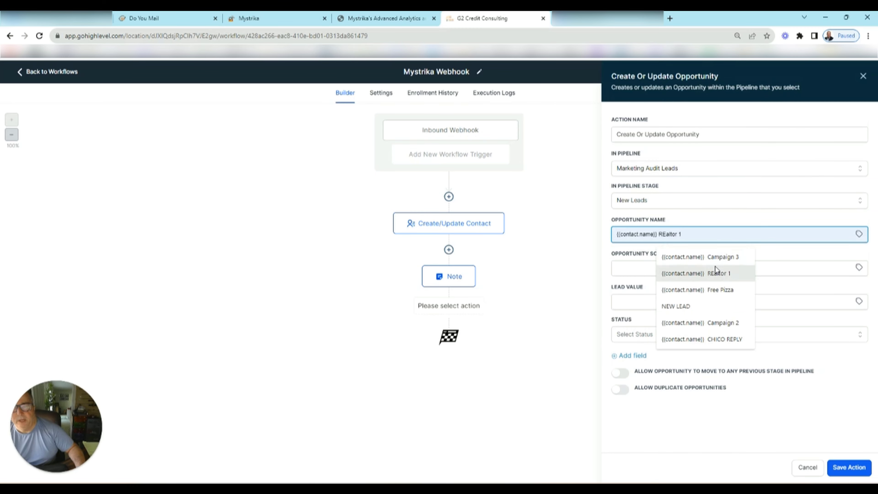
left_click(684, 258)
key("BackSpace")
key("BackSpace")
key("BackSpace")
key("BackSpace")
key("BackSpace")
key("BackSpace")
key("BackSpace")
key("BackSpace")
key("BackSpace")
key("BackSpace")
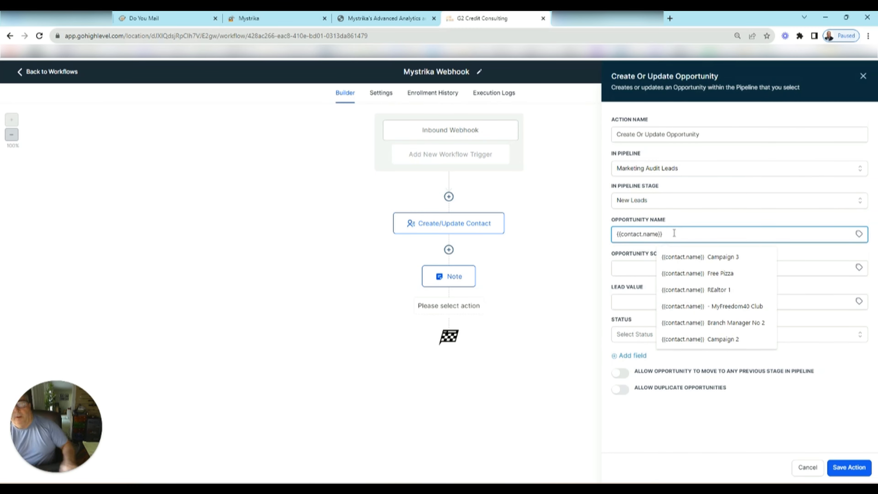
left_click(860, 234)
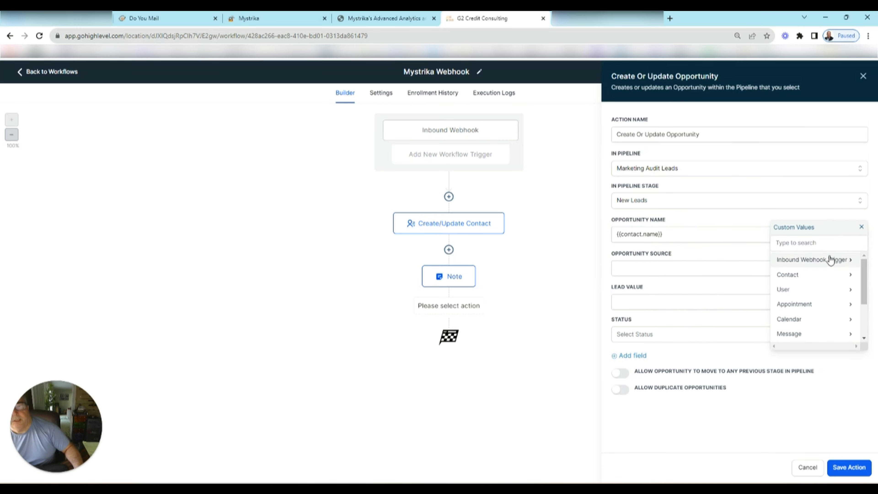
left_click(820, 263)
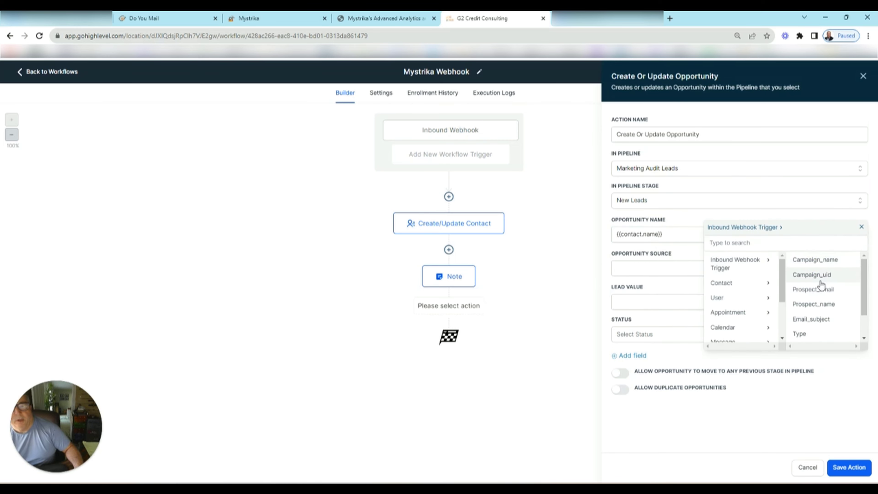
left_click(818, 261)
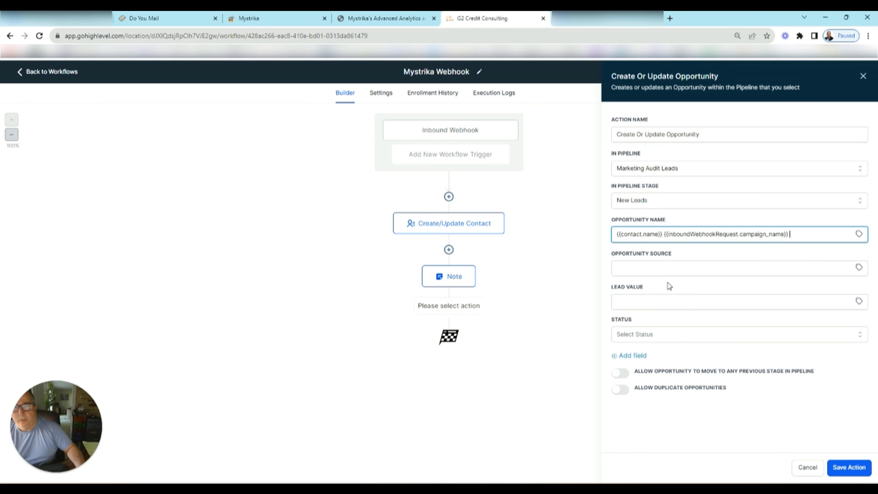
- Fill the opportunity source with the webhook's campaign_name and reply type values
left_click(652, 269)
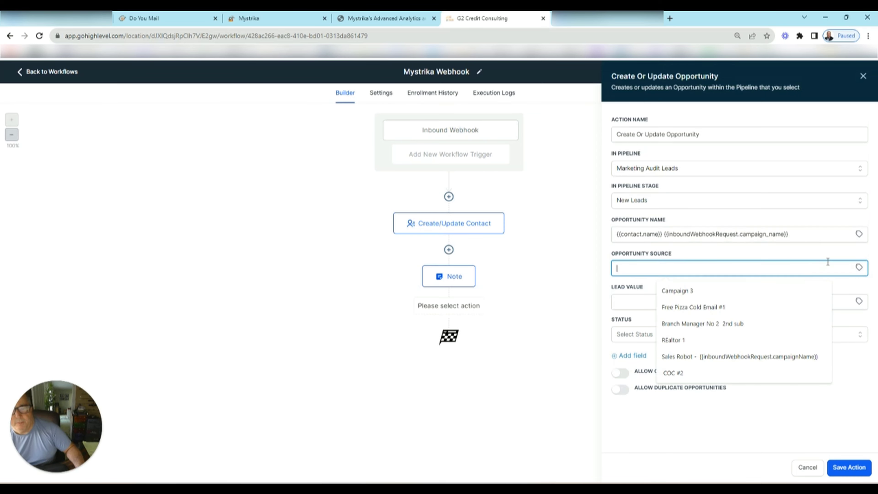
left_click(859, 267)
left_click(848, 295)
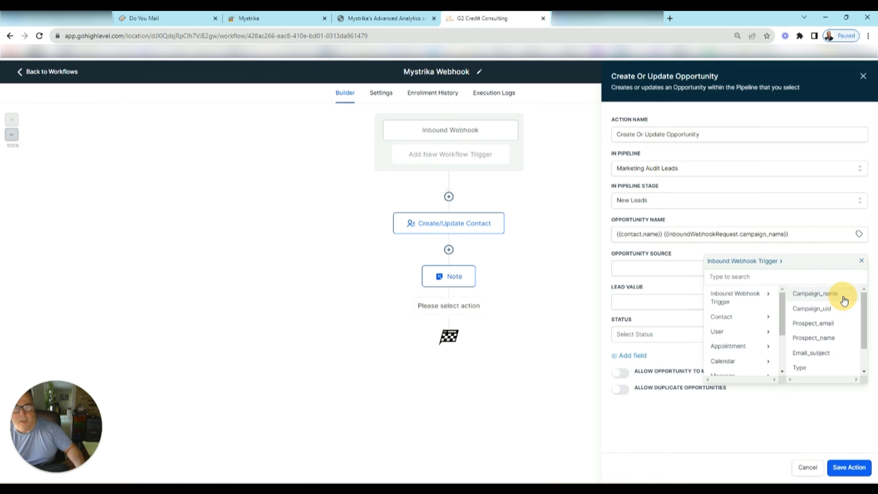
left_click(824, 297)
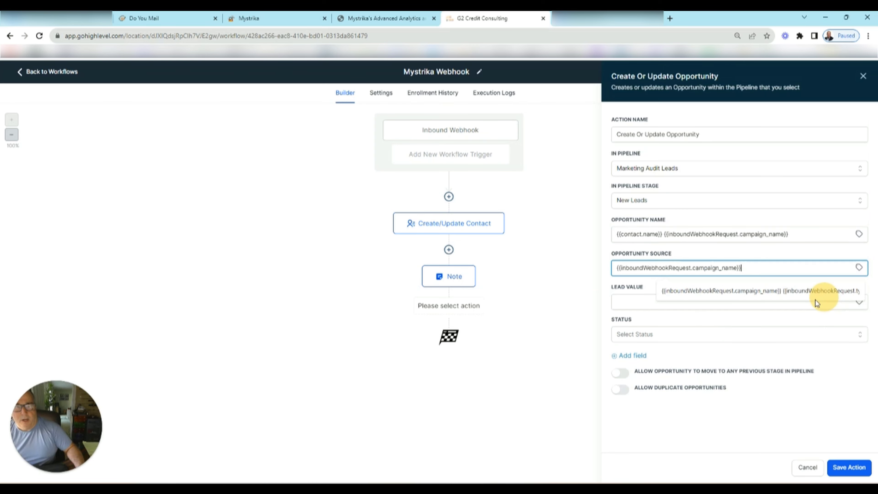
left_click(859, 267)
scroll(811, 330, "down", 2)
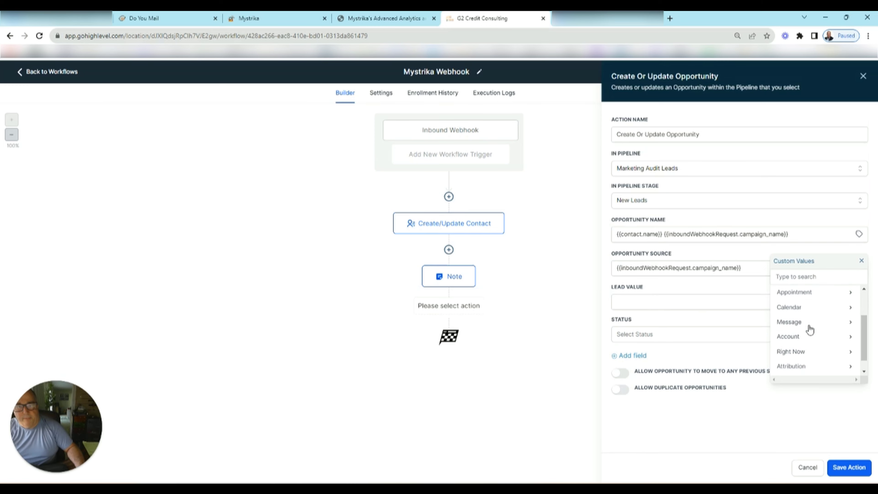
scroll(811, 329, "up", 3)
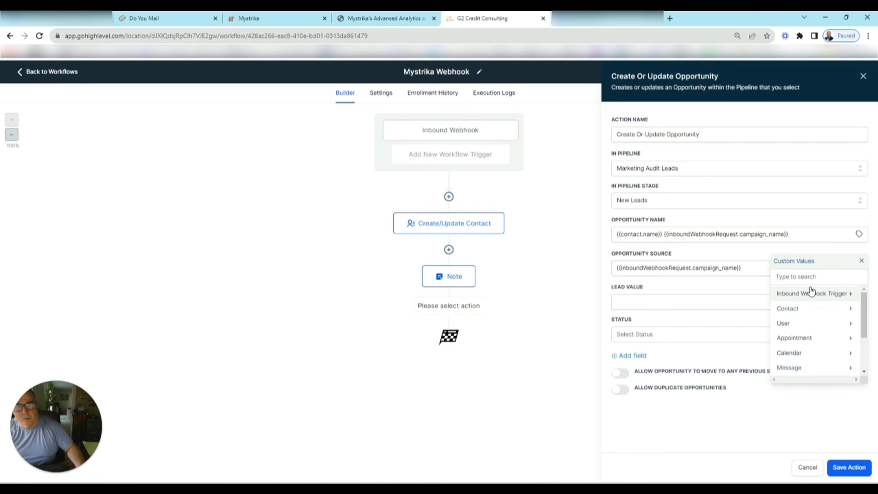
left_click(811, 294)
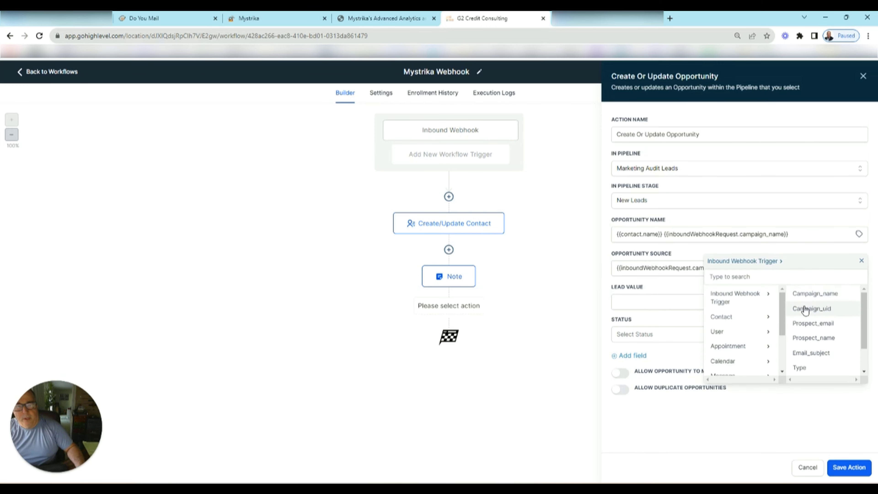
left_click(797, 368)
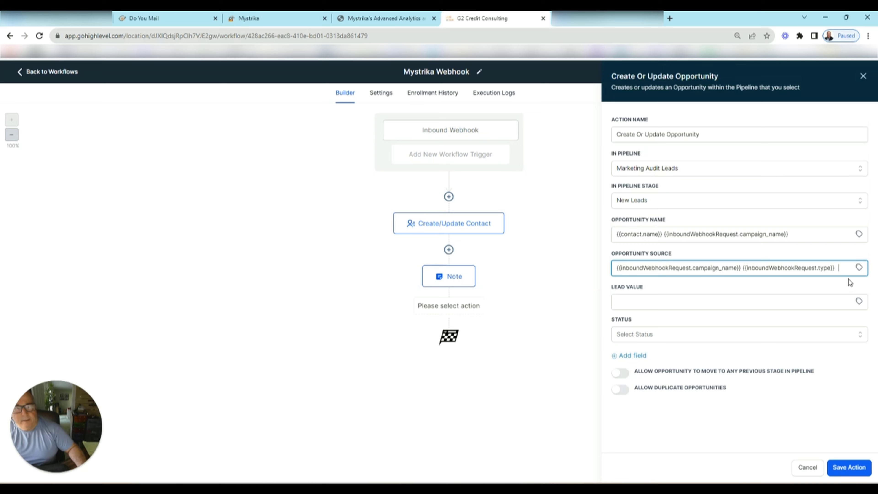
- Append the current time in AM/PM format (right_now.time_ampm) to the opportunity source
left_click(859, 267)
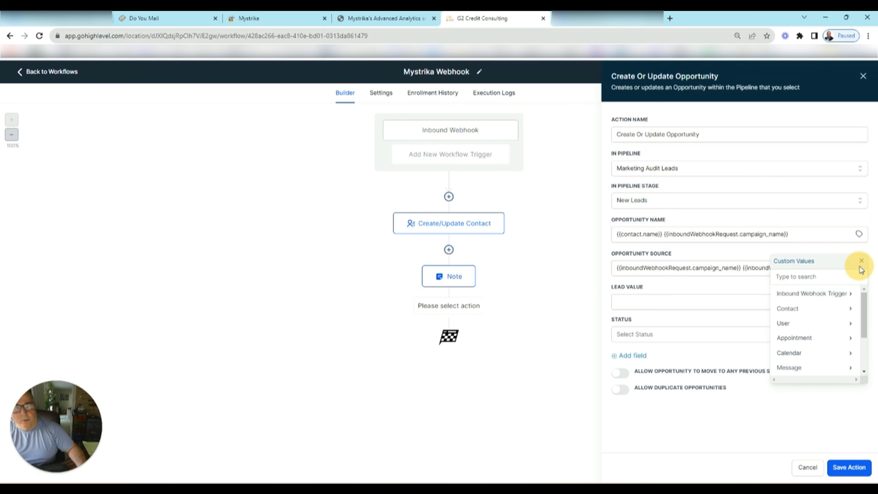
left_click(817, 295)
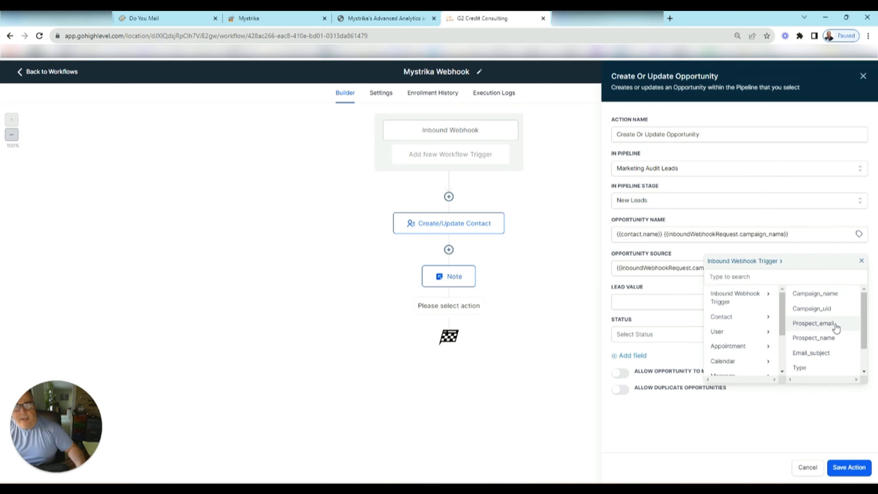
scroll(835, 332, "down", 1)
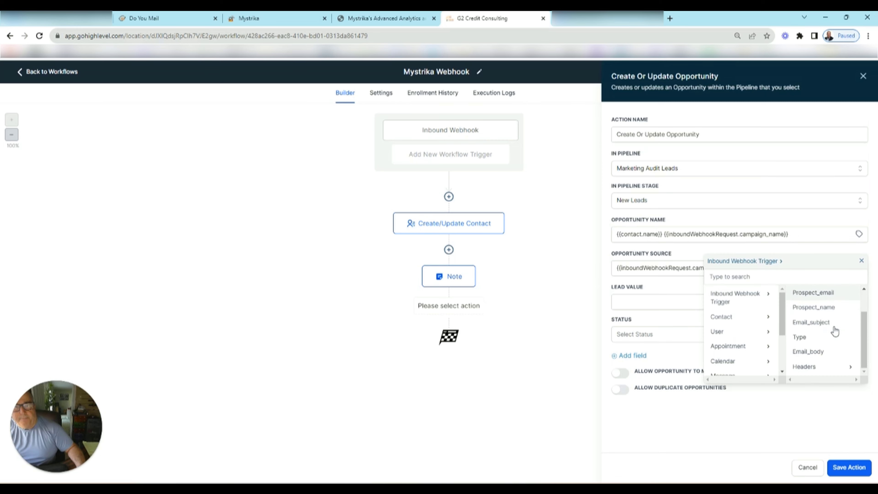
scroll(835, 328, "up", 1)
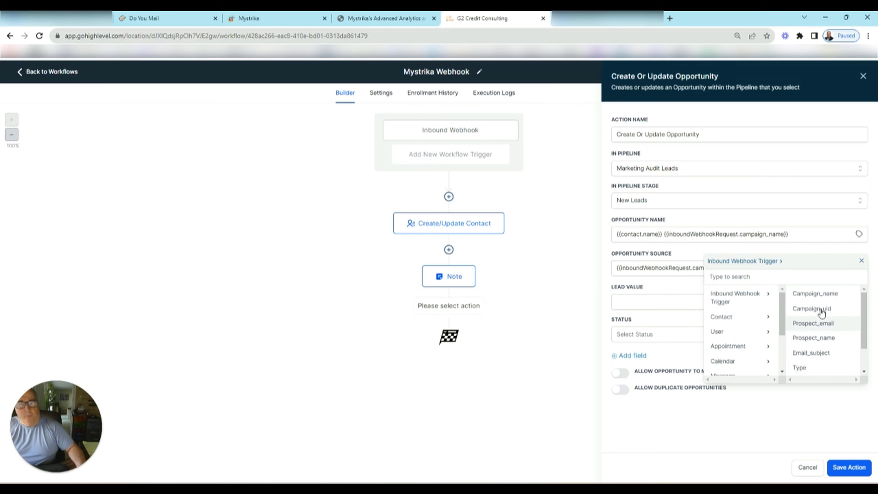
left_click(720, 335)
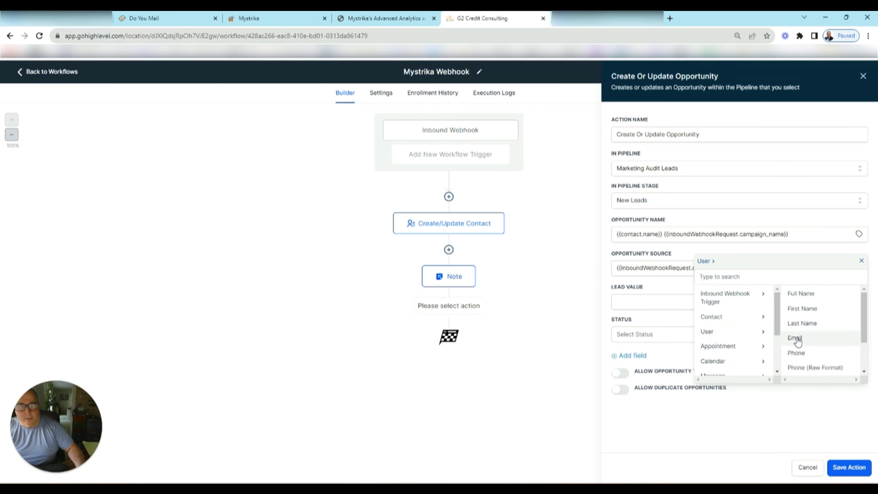
scroll(810, 338, "down", 1)
scroll(723, 341, "down", 1)
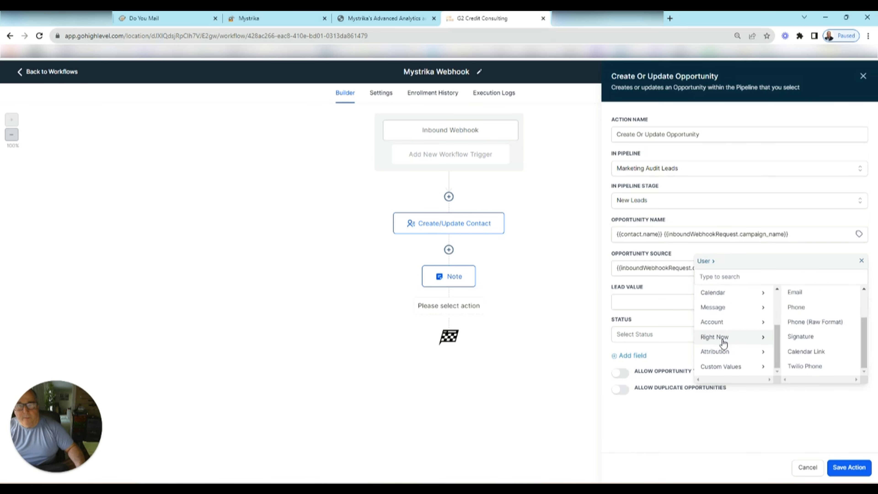
left_click(721, 337)
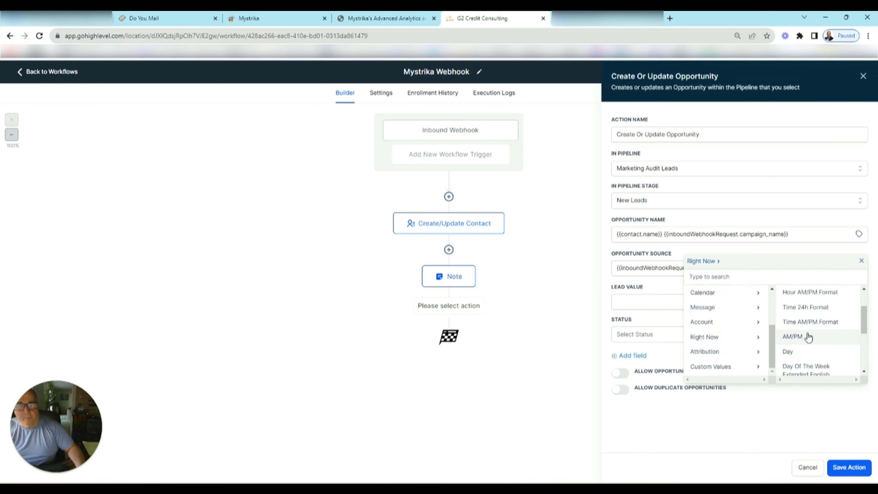
left_click(808, 324)
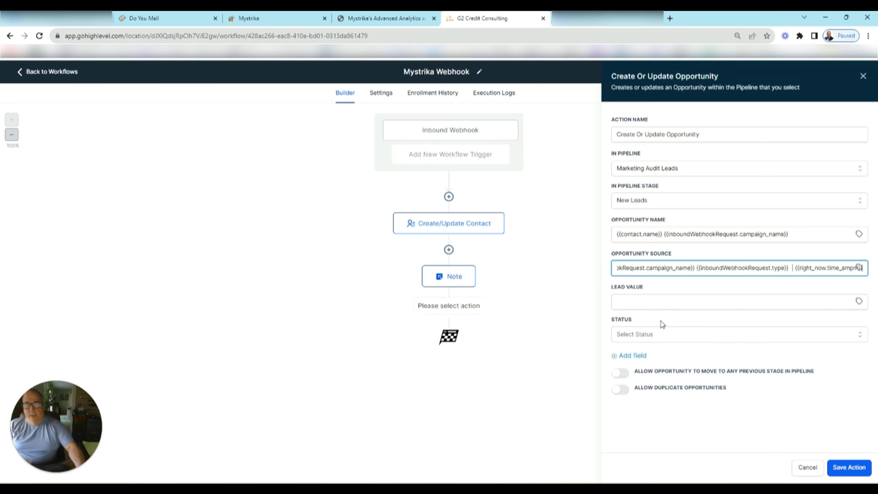
- Set lead value 0 and status open, then save the opportunity action
left_click(635, 303)
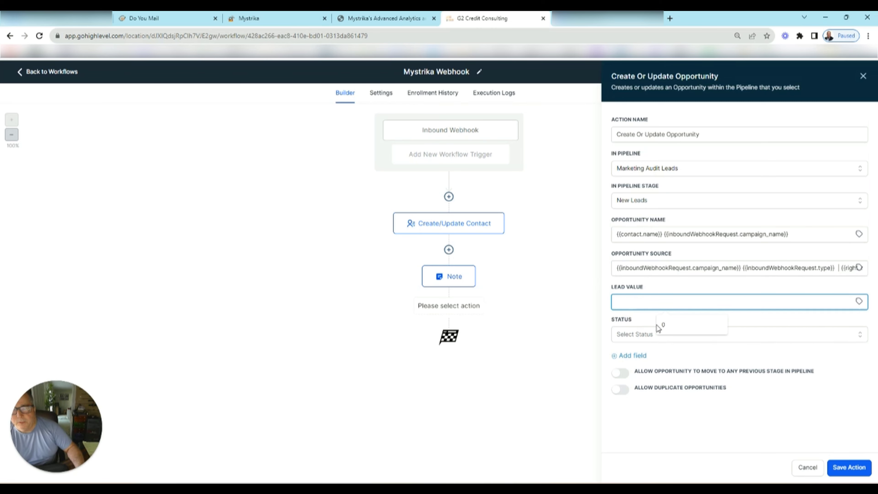
left_click(663, 334)
left_click(633, 353)
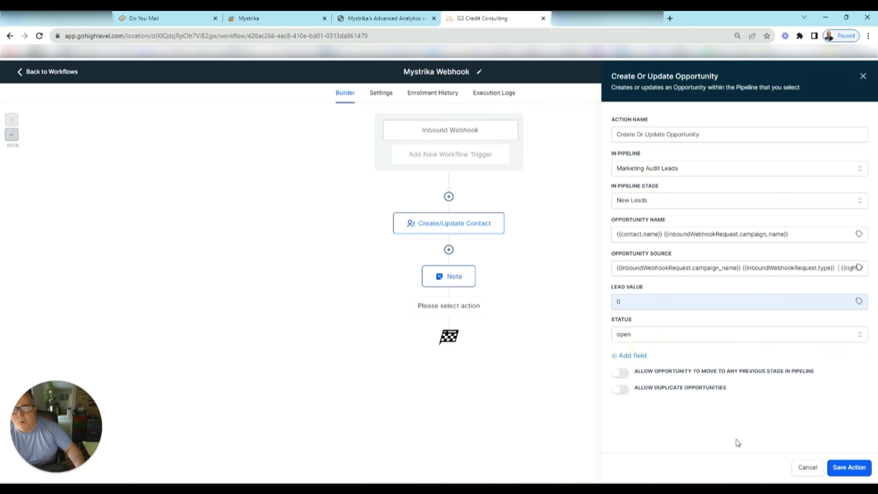
left_click(854, 467)
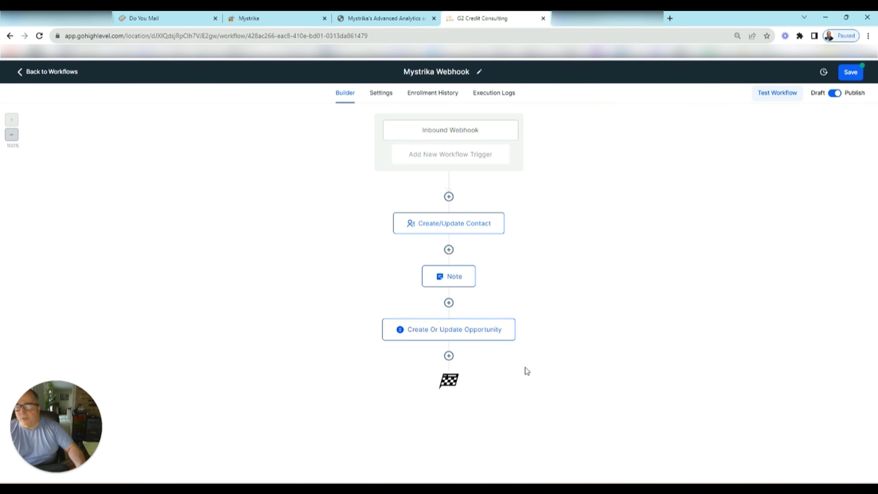
- Begin an Add Contact Tag step and browse the tag list without choosing one
left_click(448, 357)
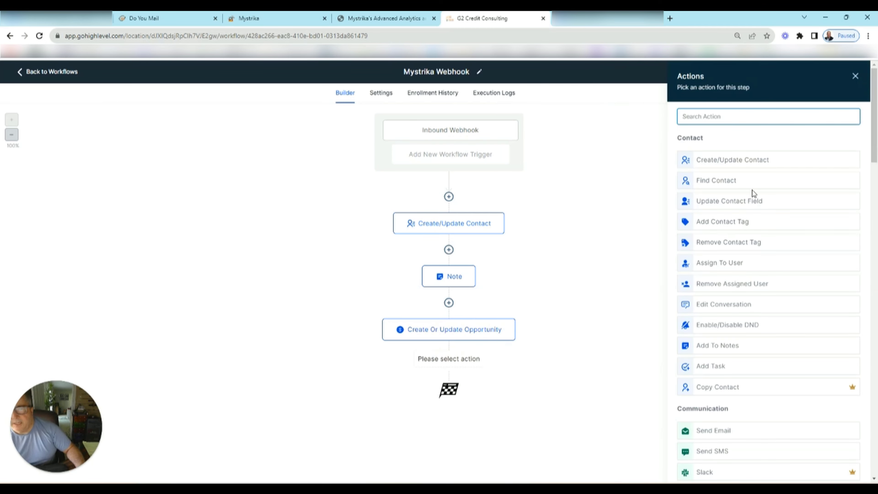
left_click(729, 223)
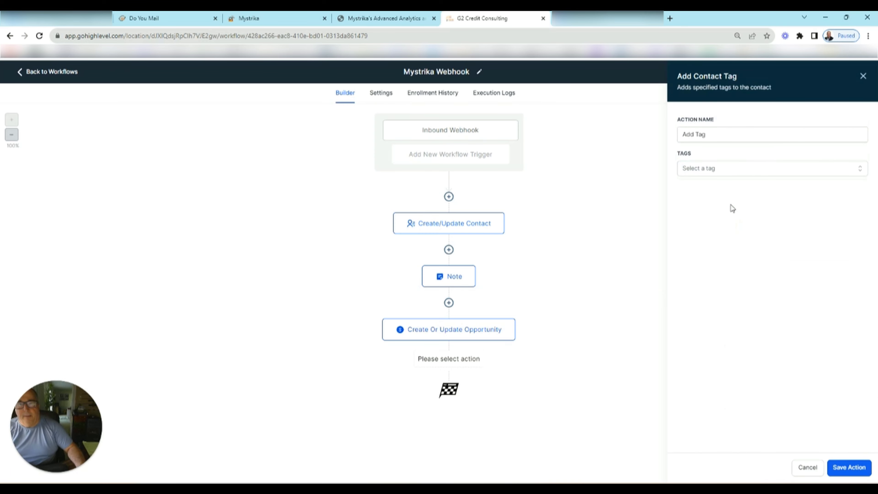
left_click(724, 173)
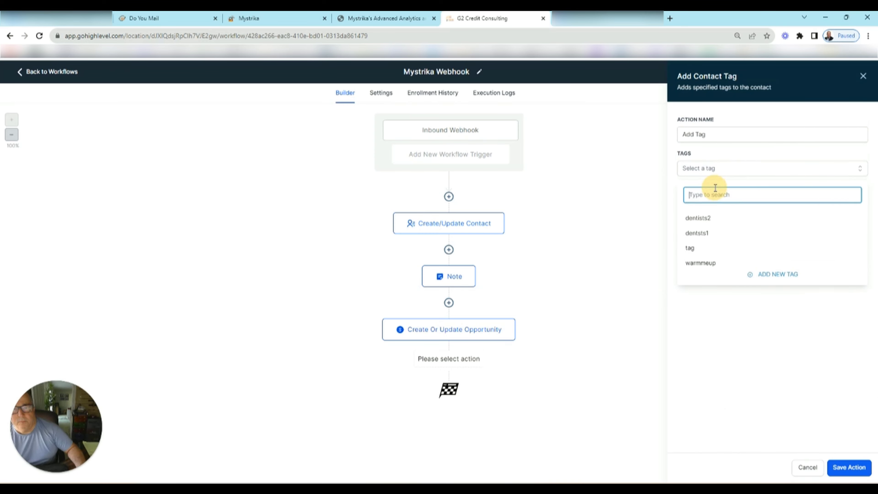
left_click(594, 268)
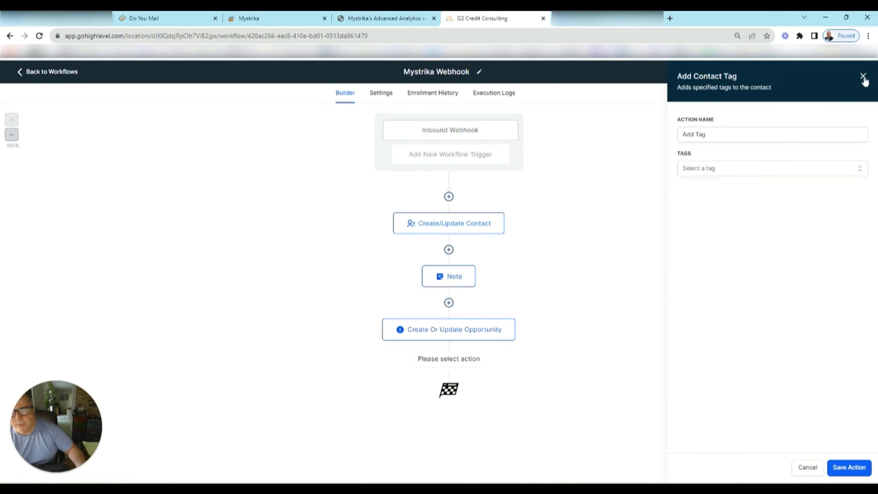
- Discard the unfinished tag step, save the workflow, and return to Mystrika's campaign list
left_click(864, 77)
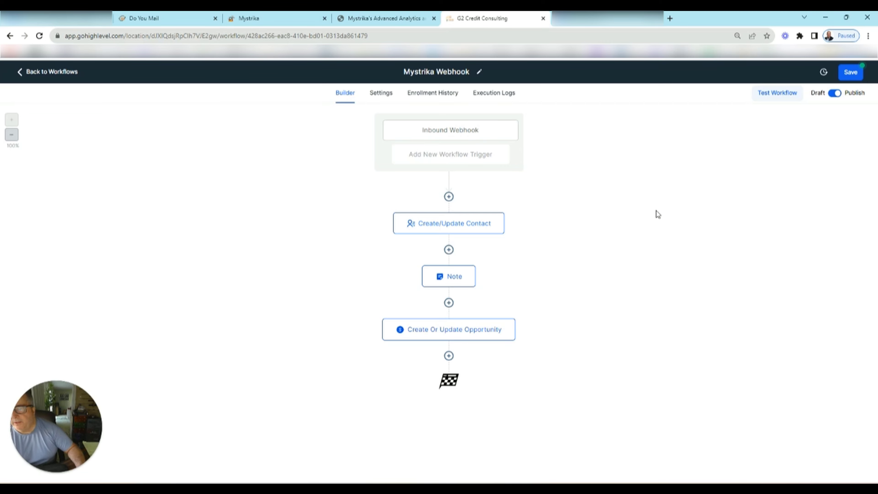
left_click(851, 72)
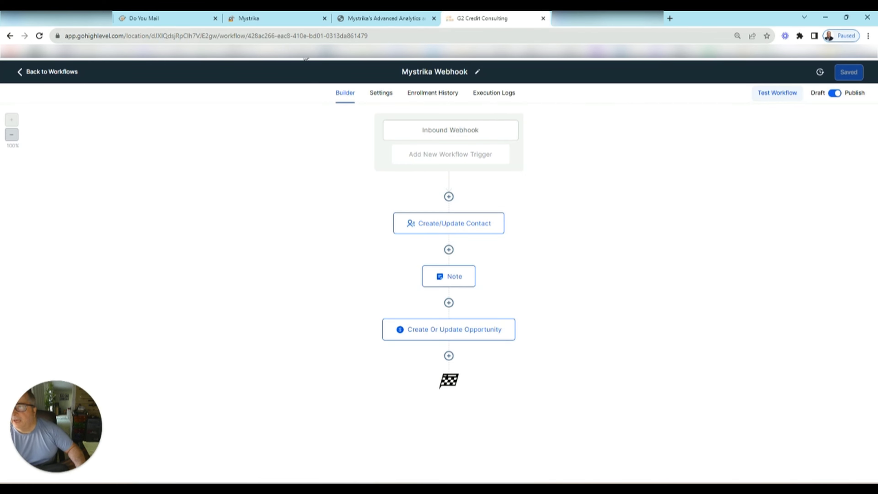
left_click(299, 21)
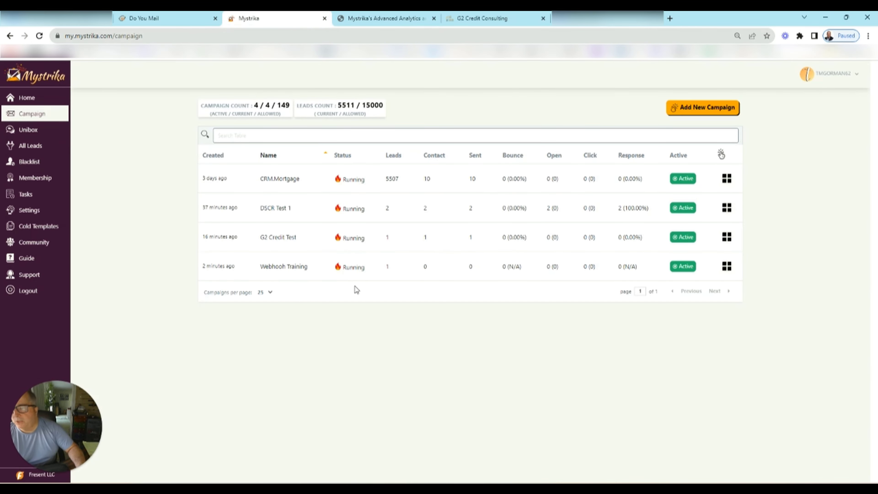
- Reload Mystrika's campaign list to refresh Webhook Training stats, then return to HighLevel
left_click(40, 38)
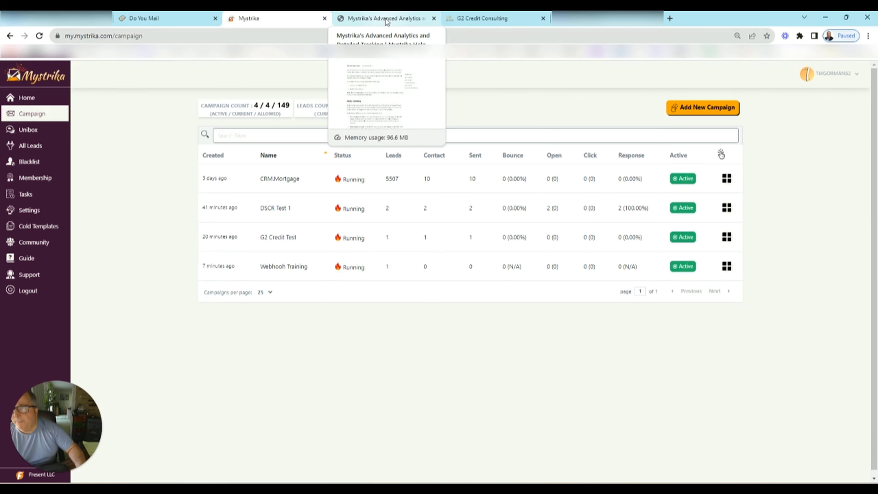
left_click(490, 20)
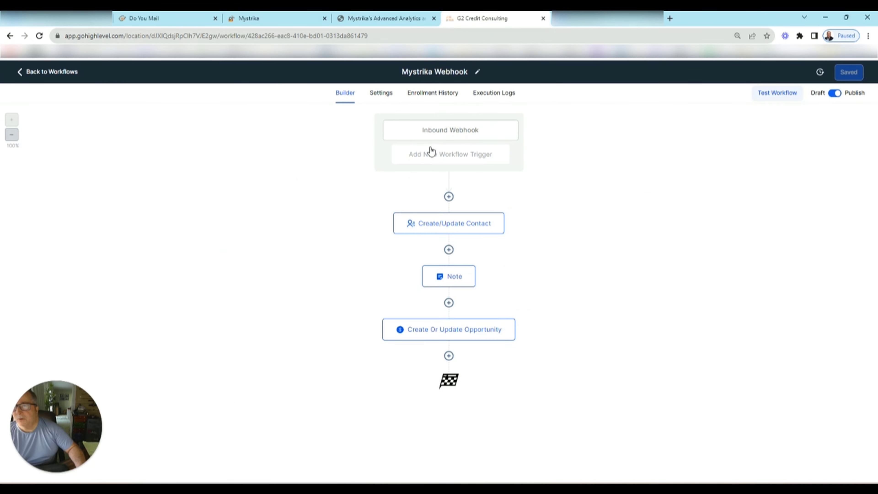
- Open the Inbound Webhook trigger and review its sample JSON payload, highlighting campaign_name
left_click(427, 132)
left_click(778, 257)
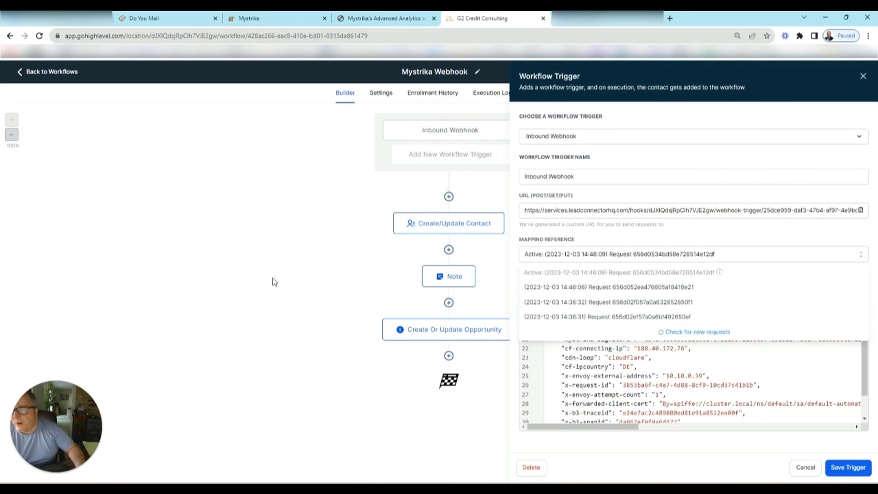
left_click(280, 292)
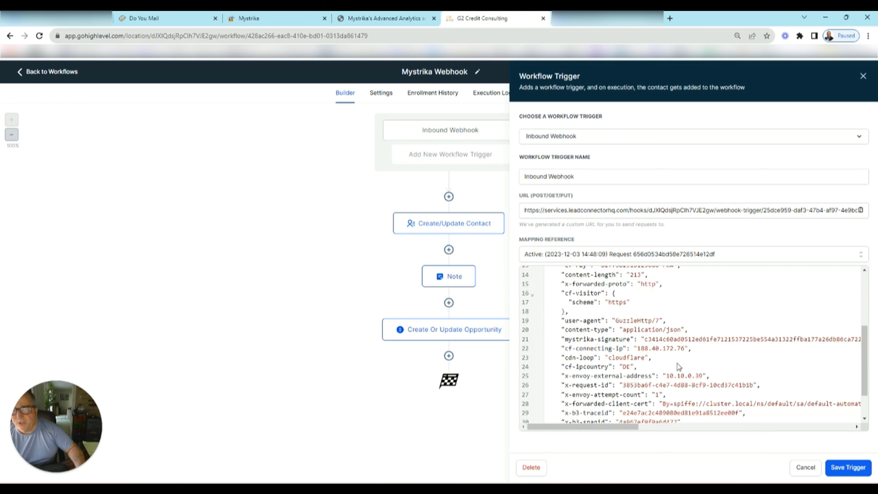
scroll(686, 332, "up", 4)
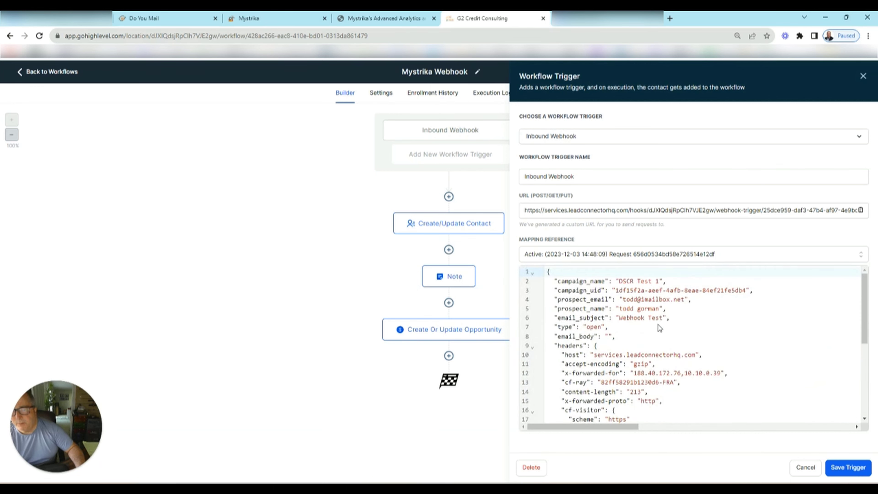
left_click_drag(561, 281, 609, 282)
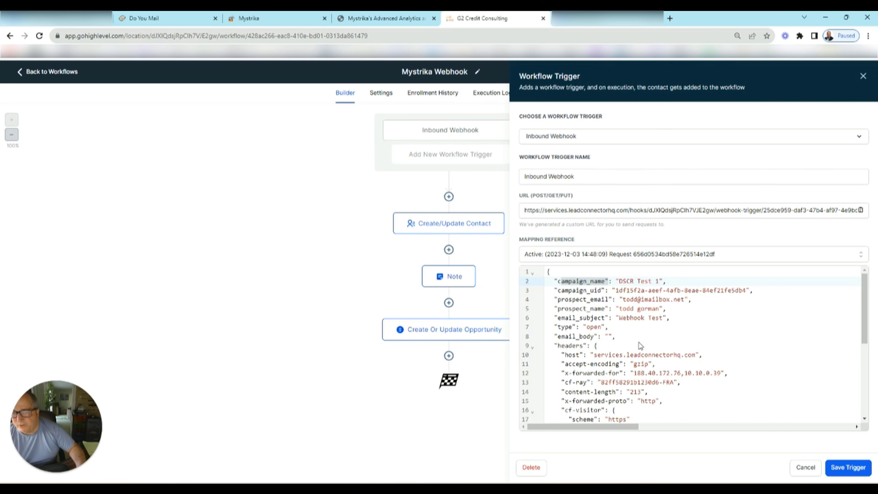
scroll(639, 342, "down", 3)
scroll(639, 344, "up", 3)
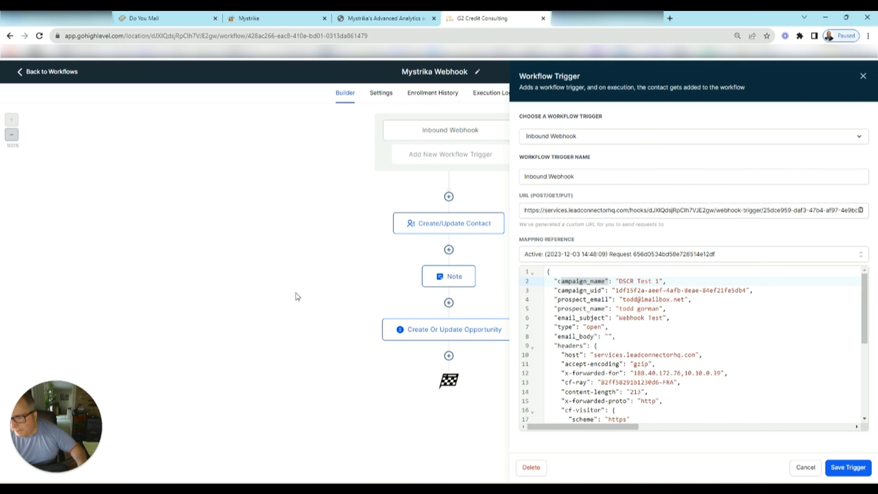
- Open Edit Campaign for Webhooh Training and go to its 3 Settings step
left_click(263, 19)
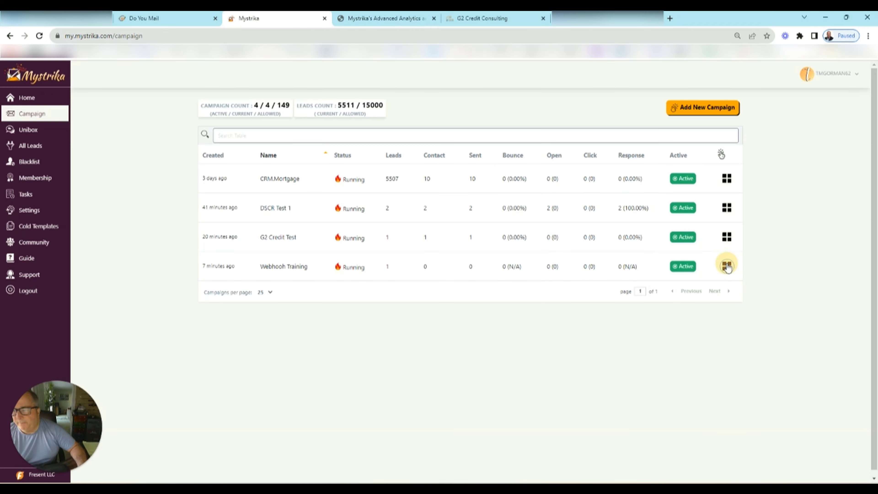
left_click(727, 266)
left_click(681, 271)
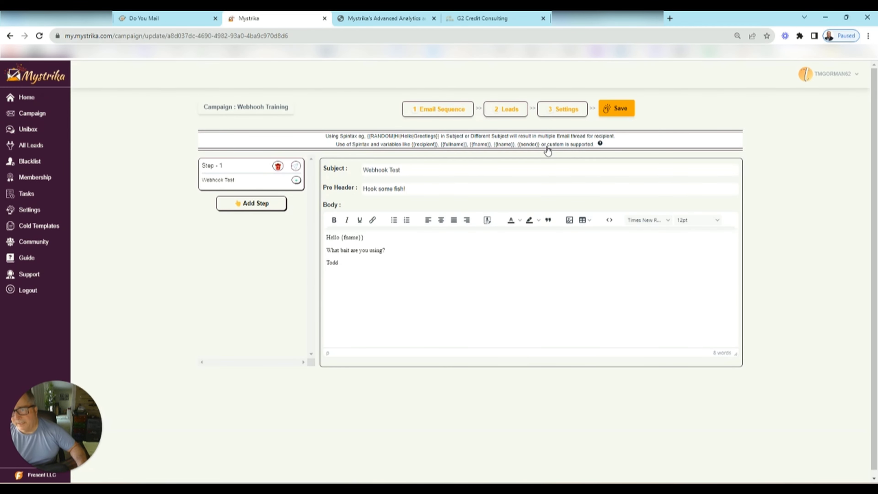
left_click(561, 110)
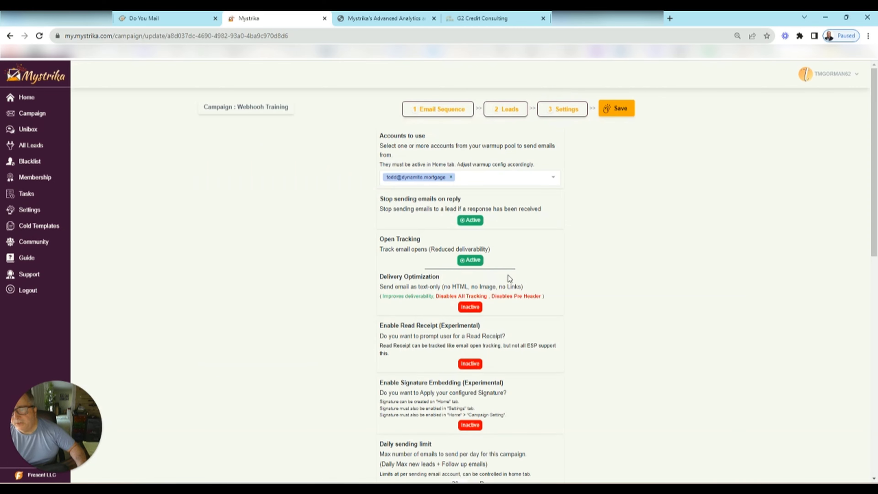
- Review the sending accounts, tracking, forwarding and schedule settings without changing anything
scroll(507, 274, "down", 10)
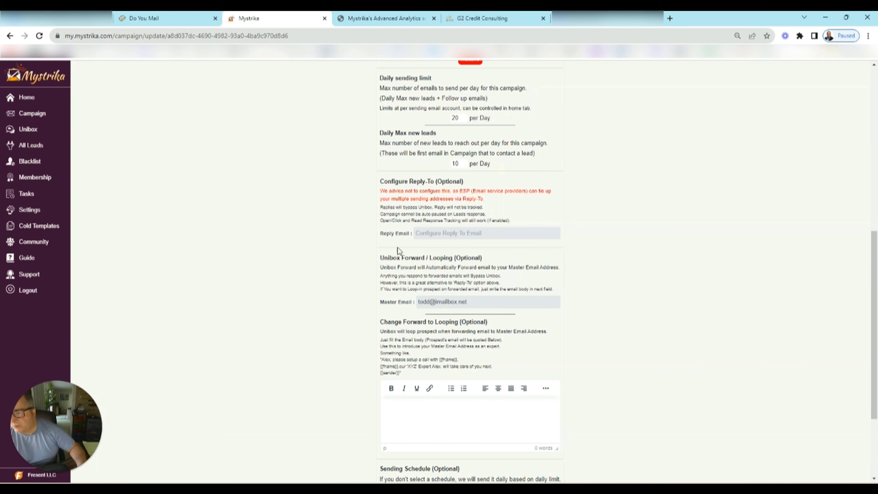
scroll(539, 198, "up", 6)
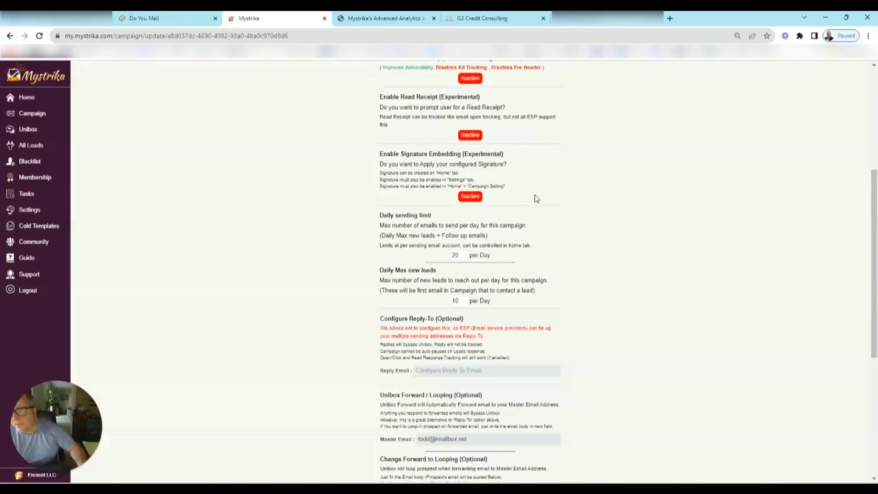
scroll(531, 196, "up", 2)
left_click(514, 177)
scroll(513, 236, "down", 2)
left_click(650, 239)
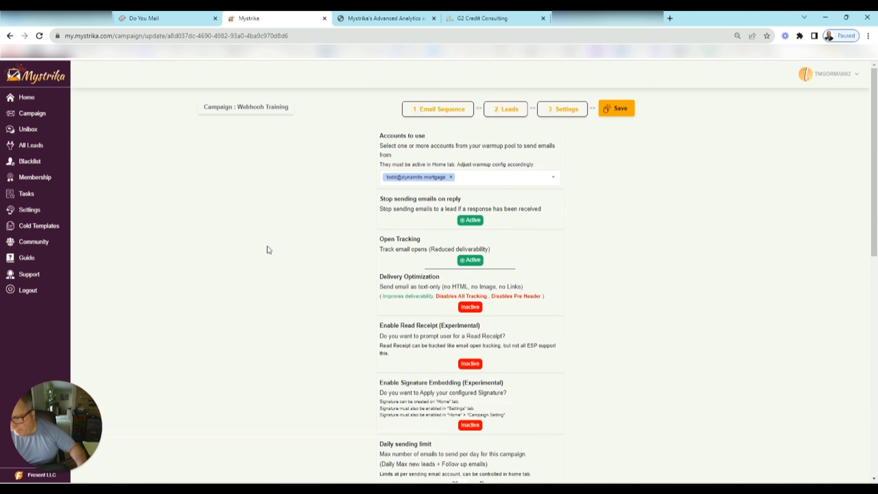
scroll(264, 241, "down", 3)
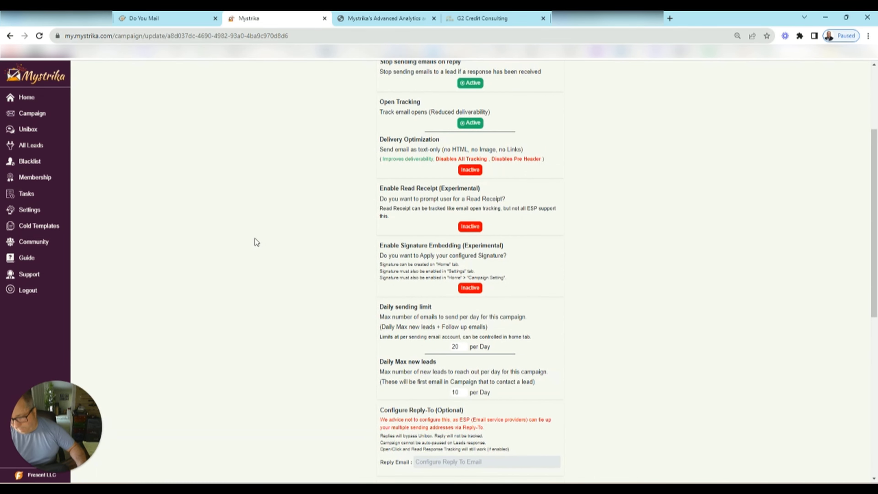
scroll(253, 238, "down", 1)
scroll(252, 239, "down", 4)
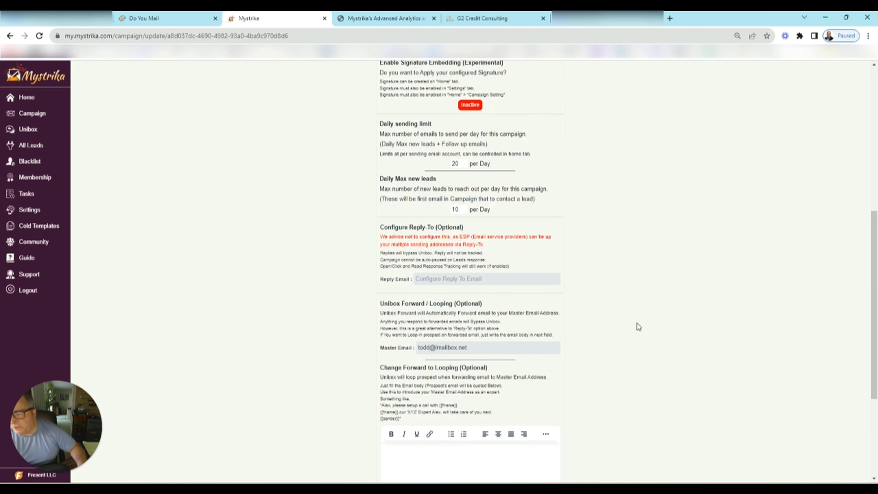
scroll(637, 323, "down", 4)
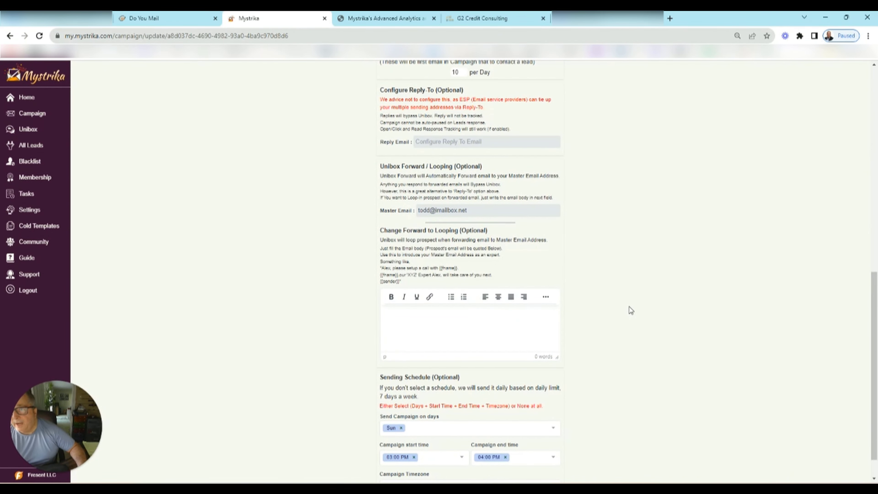
scroll(631, 310, "up", 15)
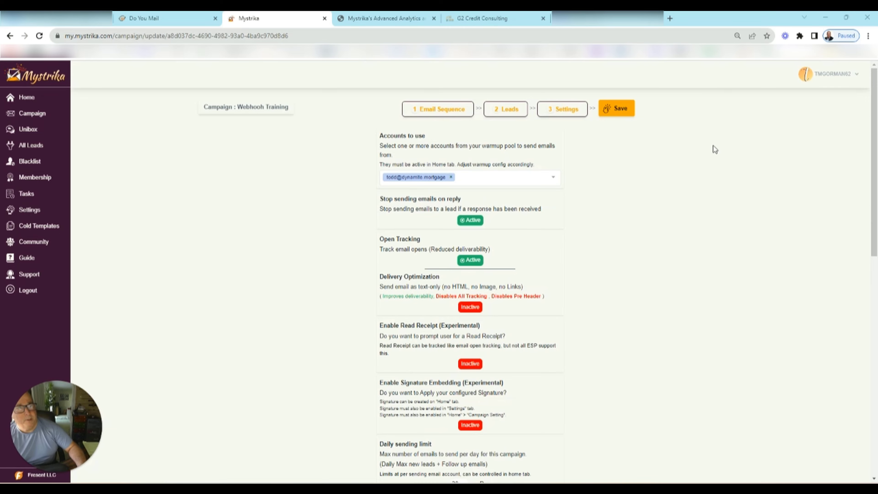
key("alt+Tab")
- Reply 'Sardines!' to the Webhook Test email, then close Outlook
double_click(631, 90)
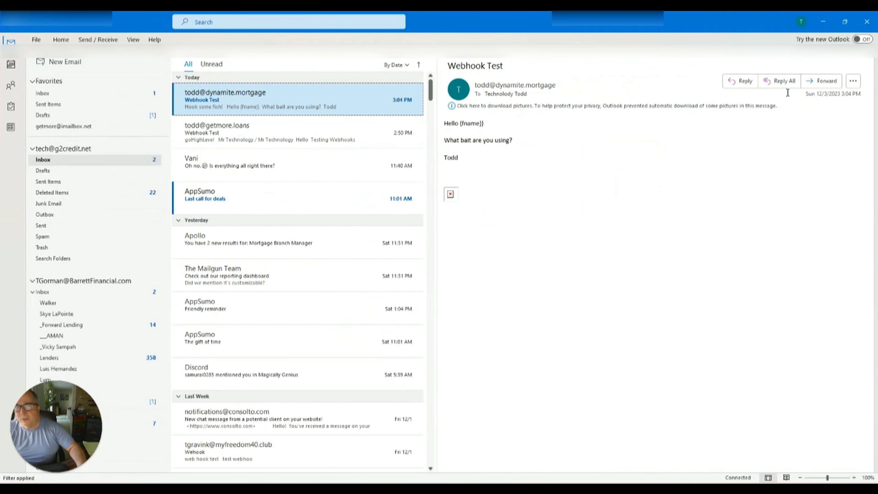
left_click(743, 80)
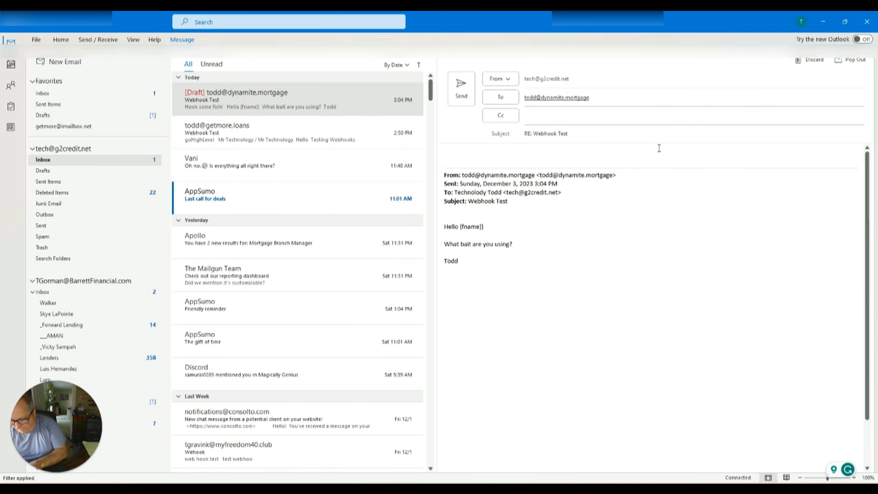
type("Sardines!")
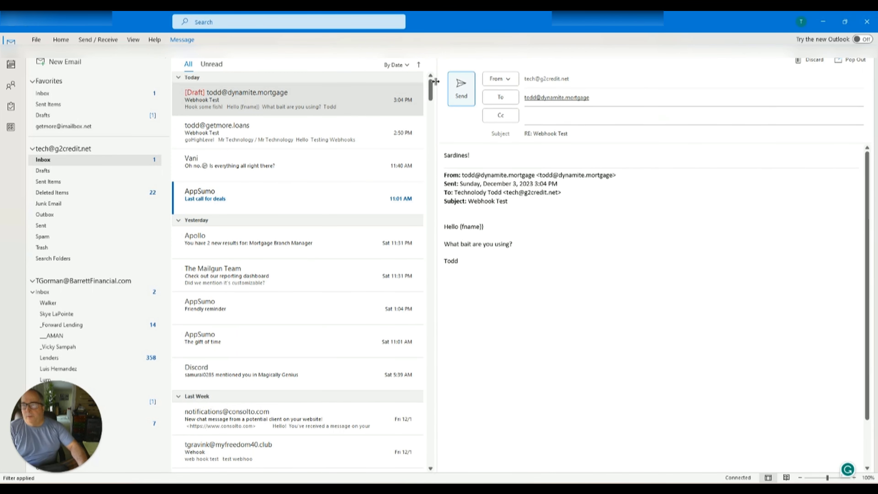
left_click(459, 85)
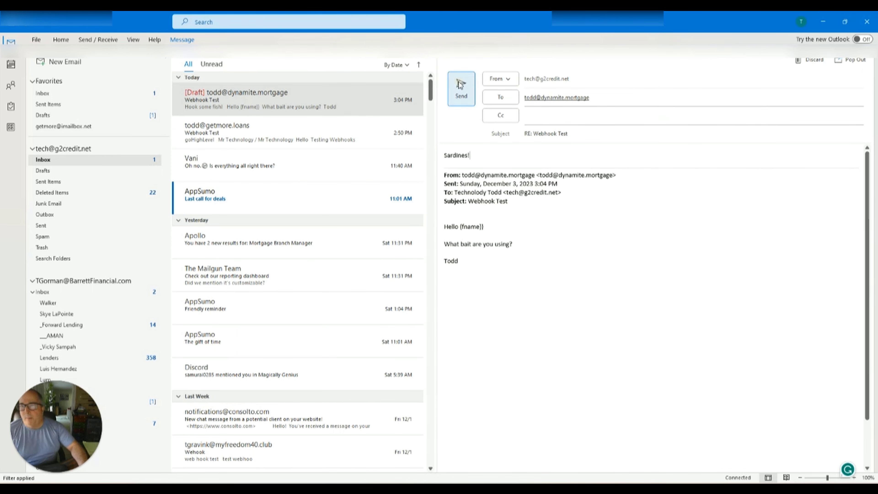
left_click(867, 21)
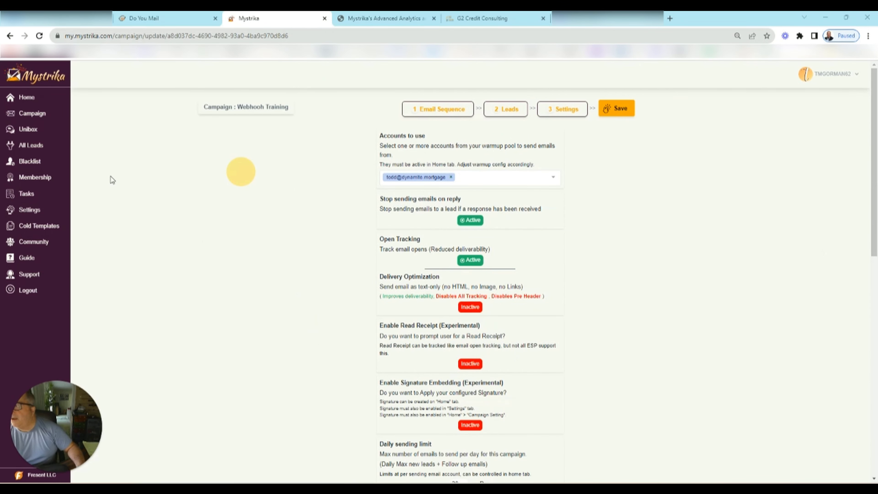
- Reload Mystrika's campaign list to refresh Webhooh Training's stats, then return to HighLevel
left_click(32, 114)
left_click(39, 35)
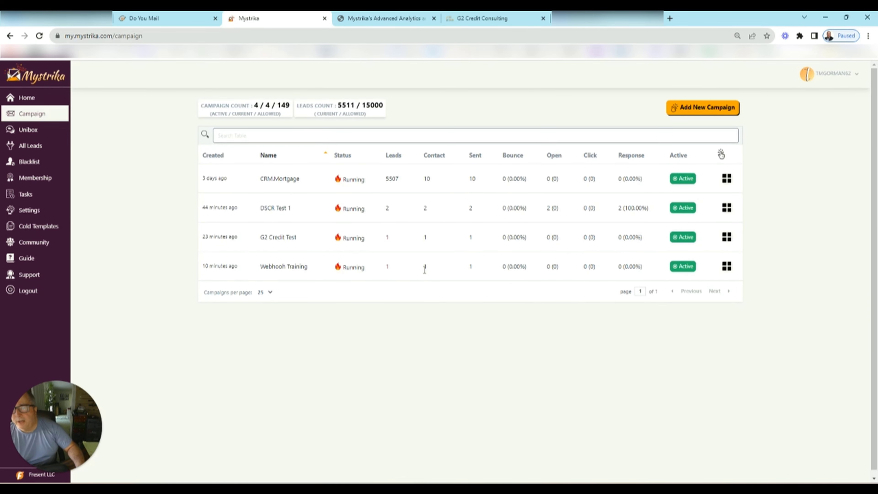
left_click(476, 20)
left_click(634, 255)
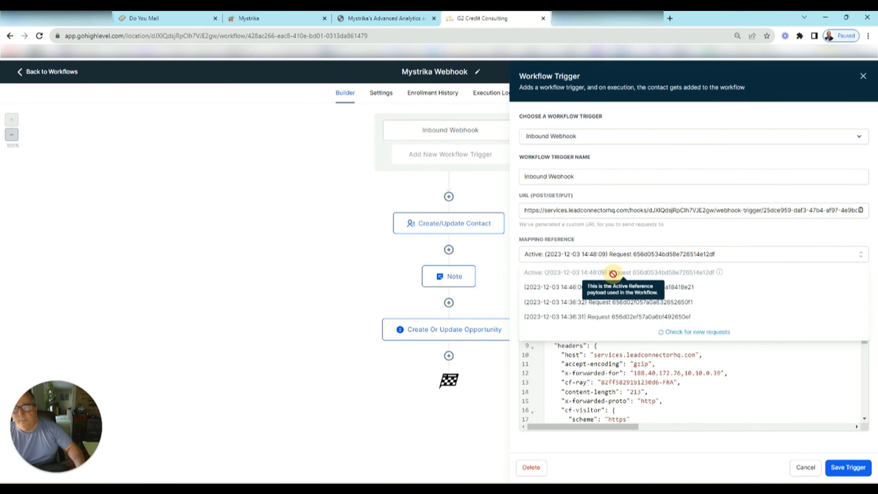
left_click(351, 380)
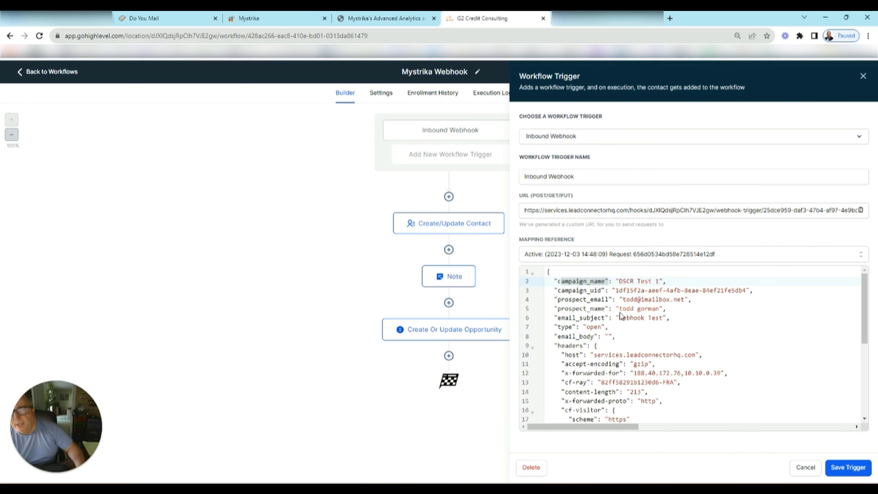
left_click(638, 321)
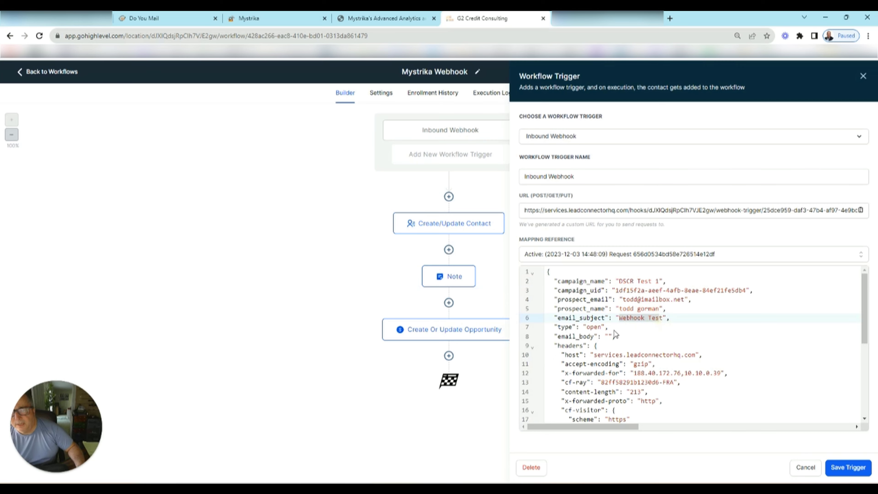
left_click(605, 327)
scroll(646, 324, "down", 3)
scroll(646, 324, "down", 4)
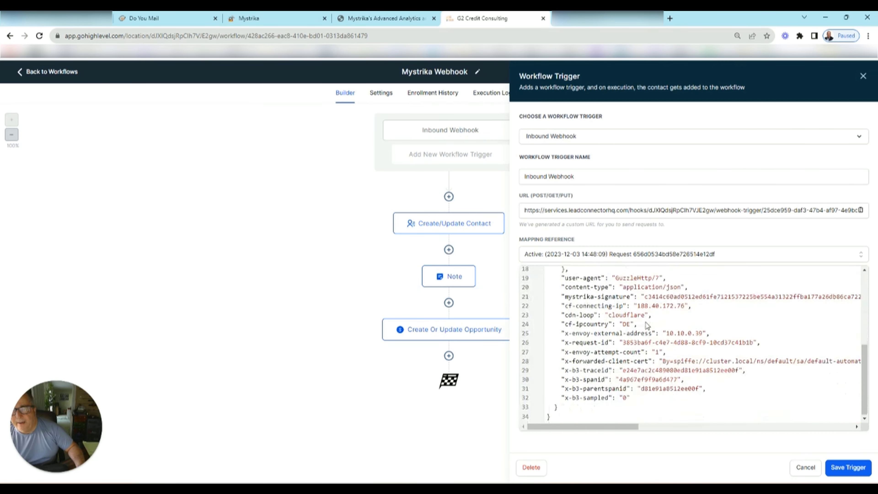